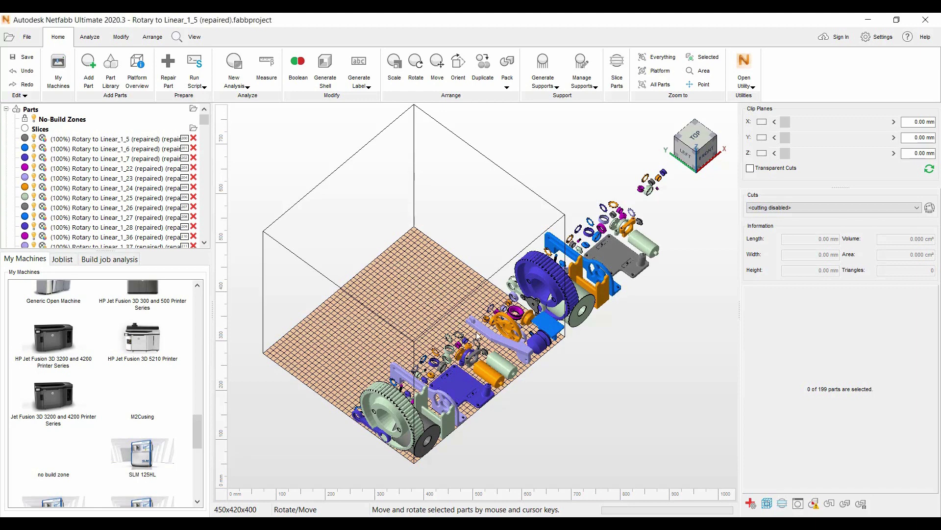
- Orbit, zoom and pan around the build volume to survey the scattered parts
{"action": "right_click_drag", "start_coordinate": [476, 336], "coordinate": [535, 314]}
{"action": "scroll", "coordinate": [535, 315], "scroll_direction": "up", "scroll_amount": 5}
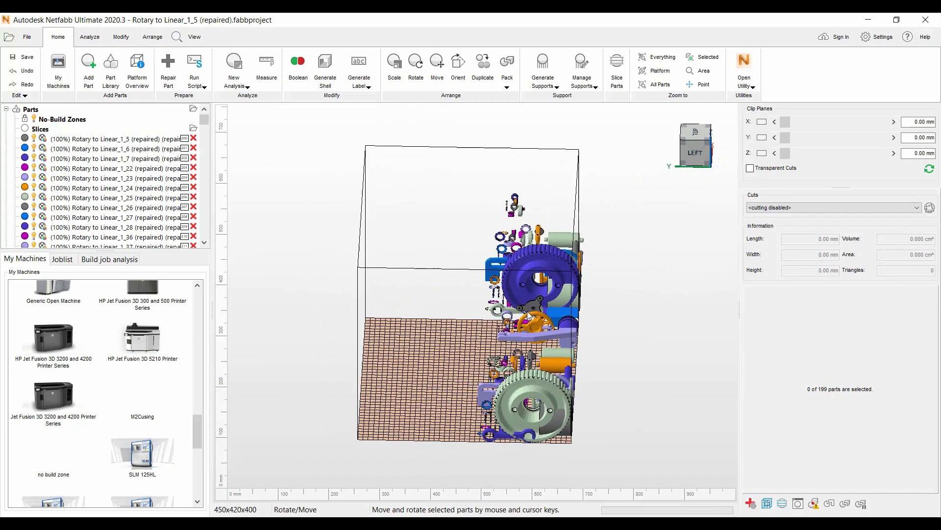
{"action": "scroll", "coordinate": [490, 259], "scroll_direction": "down", "scroll_amount": 5}
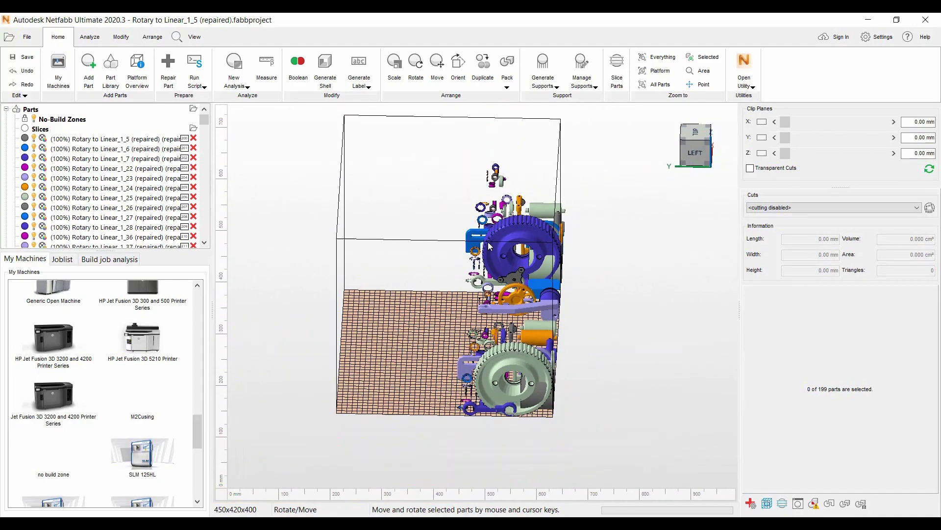
{"action": "right_click_drag", "start_coordinate": [488, 242], "coordinate": [442, 246]}
{"action": "middle_click_drag", "start_coordinate": [416, 269], "coordinate": [415, 359]}
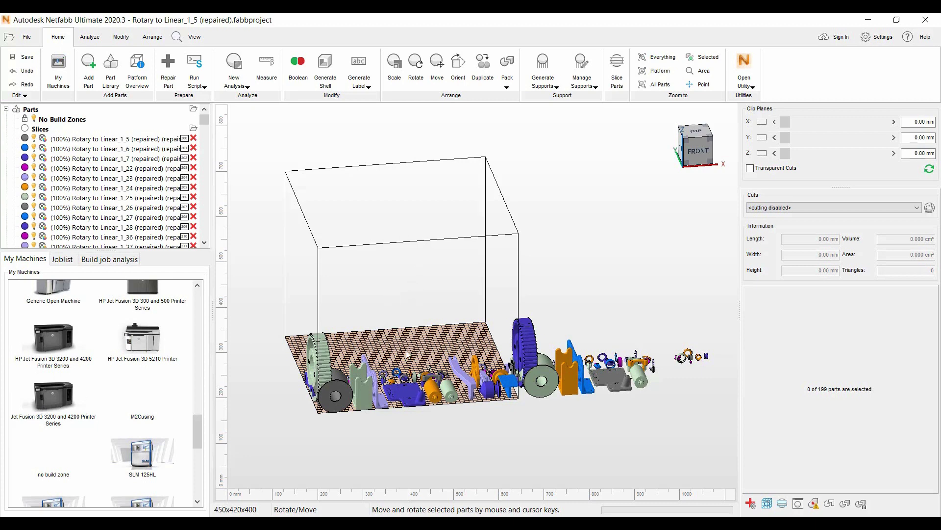
{"action": "right_click_drag", "start_coordinate": [407, 354], "coordinate": [316, 191]}
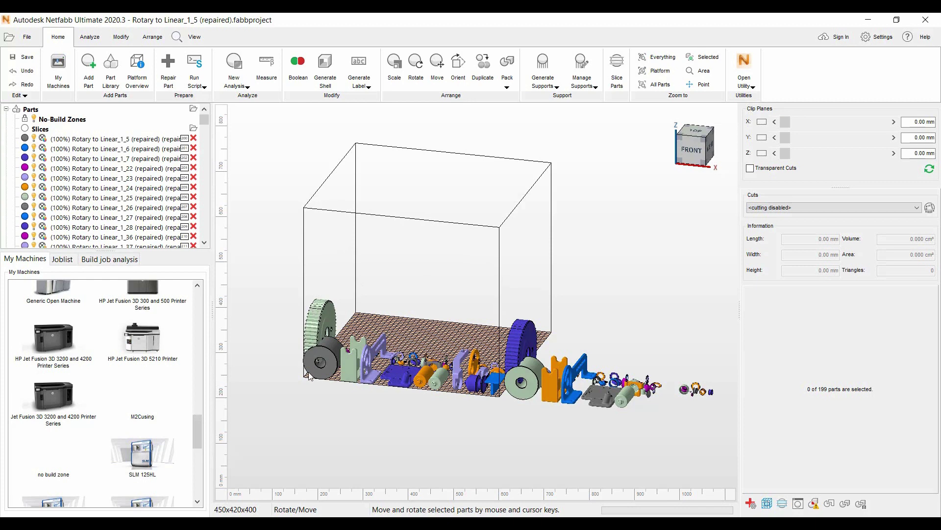
{"action": "right_click_drag", "start_coordinate": [405, 303], "coordinate": [470, 298]}
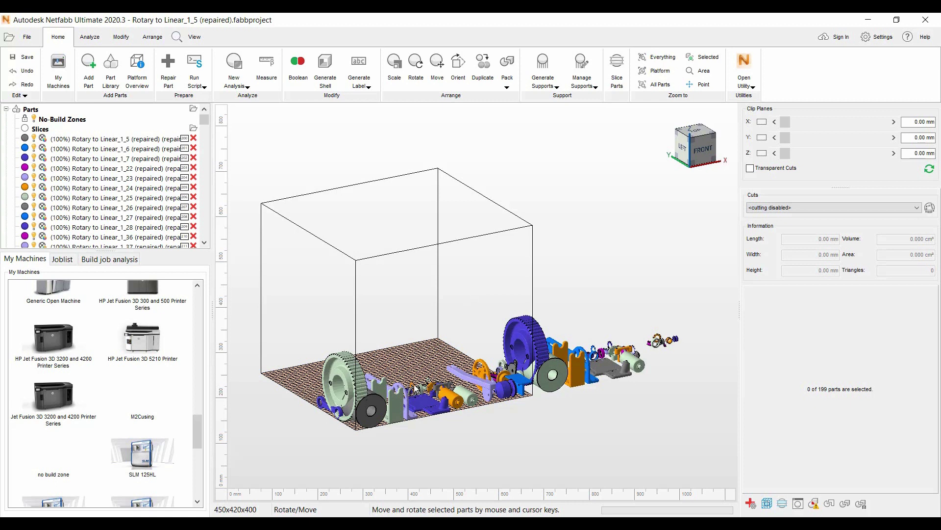
{"action": "scroll", "coordinate": [415, 388], "scroll_direction": "down", "scroll_amount": 2}
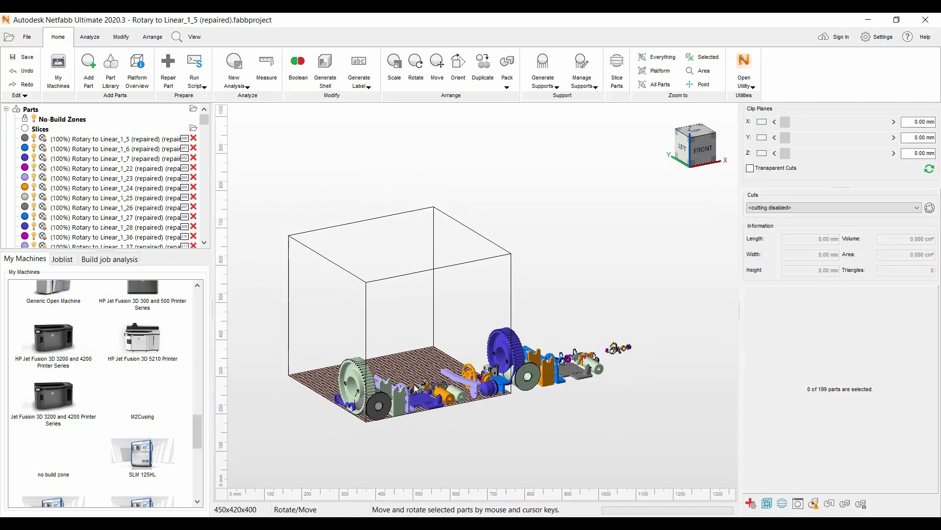
{"action": "left_click_drag", "start_coordinate": [415, 342], "coordinate": [359, 344]}
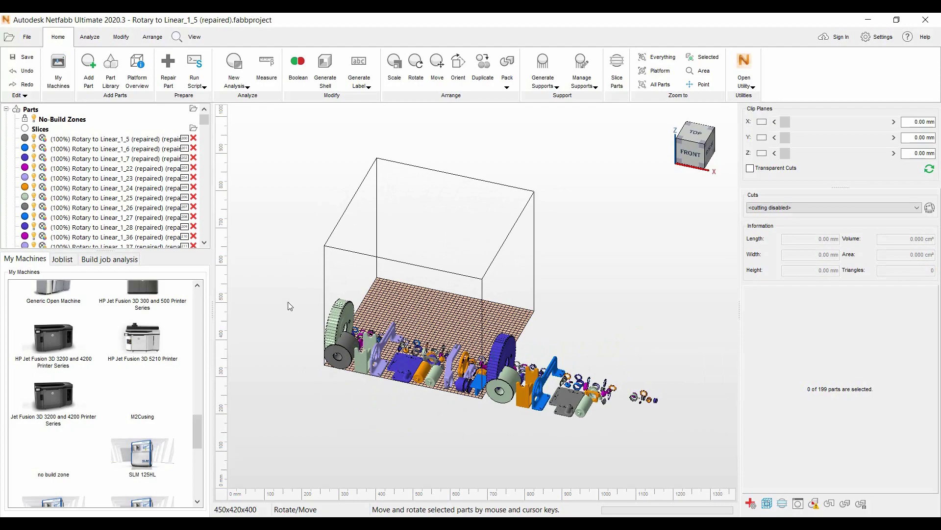
{"action": "left_click_drag", "start_coordinate": [408, 366], "coordinate": [486, 255]}
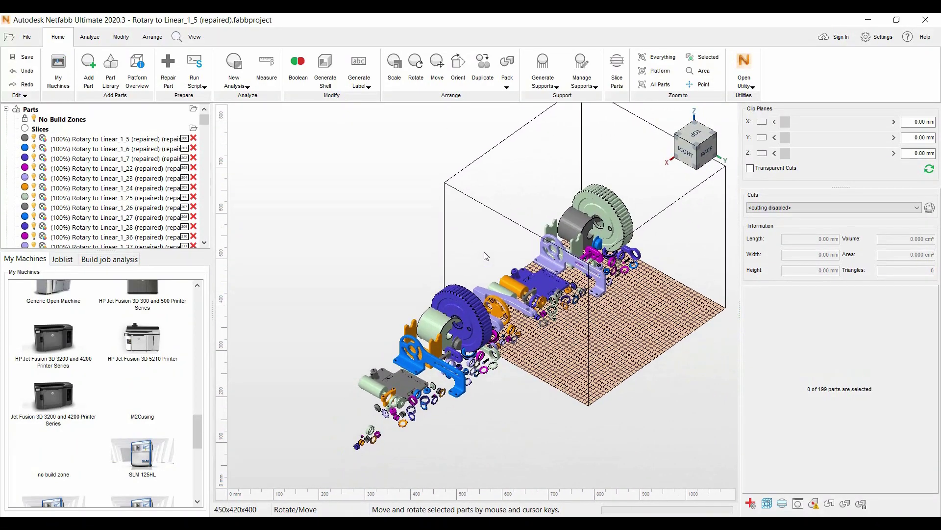
- Add a Screw part from the Design part library to the project
{"action": "left_click", "coordinate": [111, 69]}
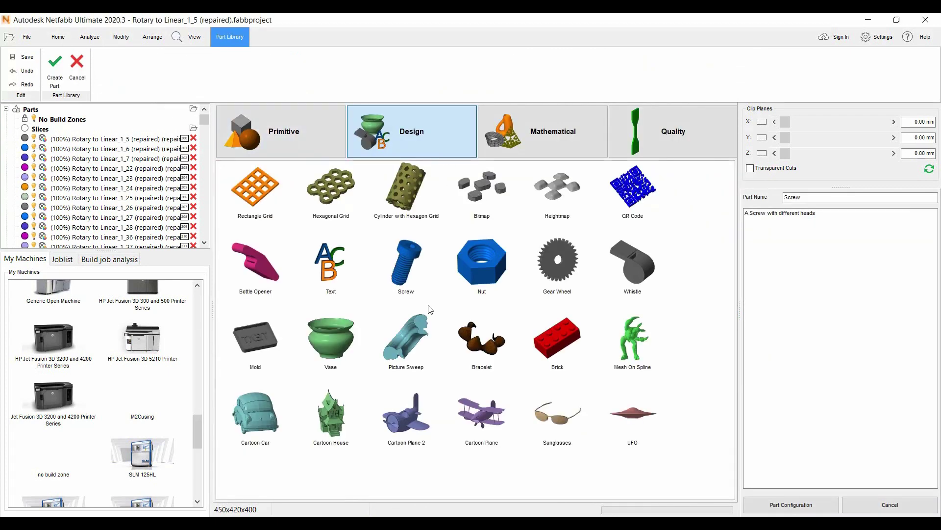
{"action": "double_click", "coordinate": [405, 275]}
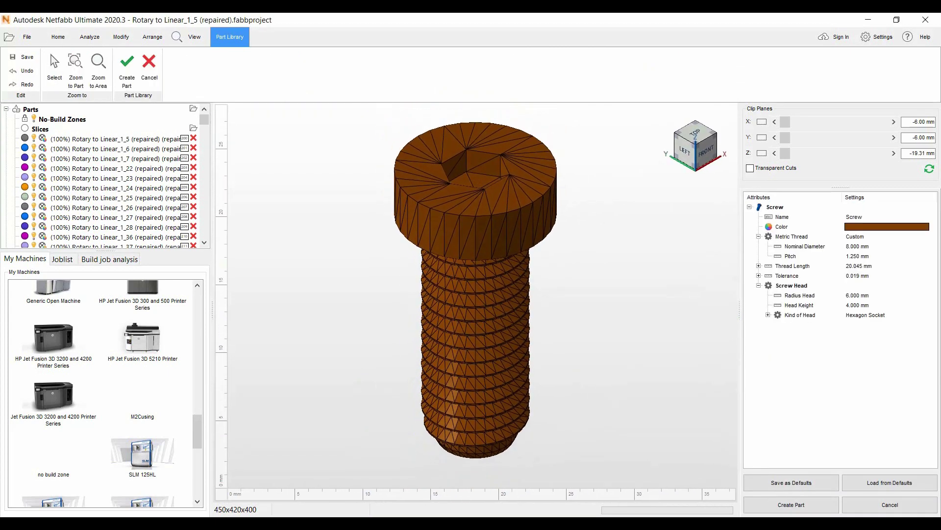
{"action": "left_click", "coordinate": [790, 505]}
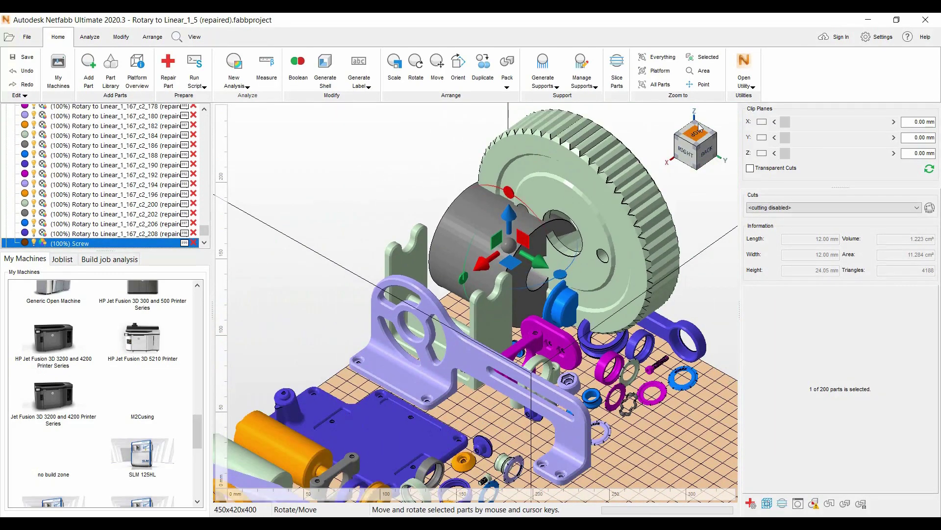
- Centre the screw on the platform at X 219, Y 204, Z 0 mm, viewed from the top
{"action": "left_click", "coordinate": [699, 128]}
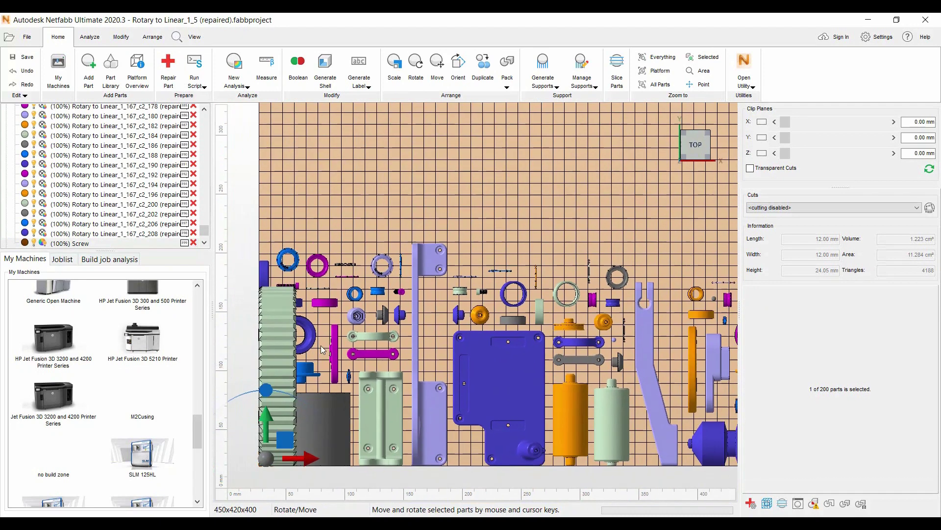
{"action": "left_click", "coordinate": [437, 68]}
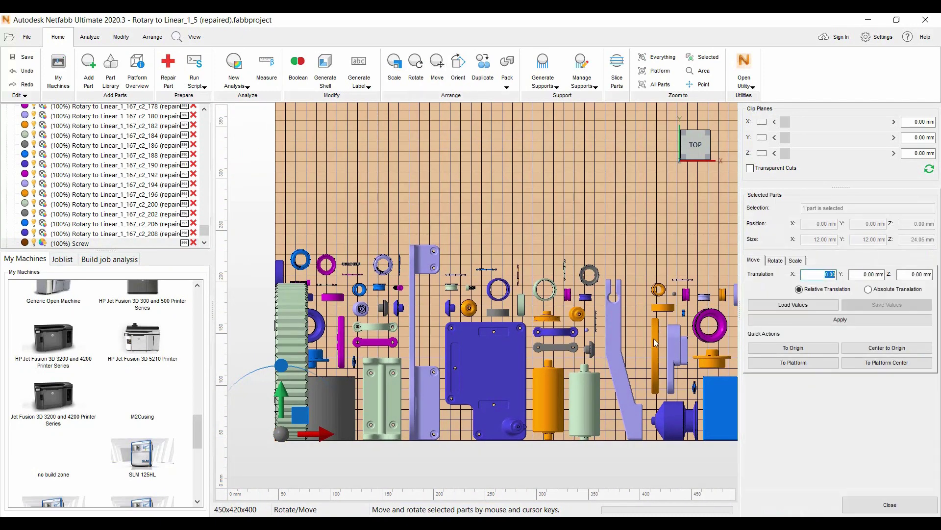
{"action": "left_click", "coordinate": [856, 363]}
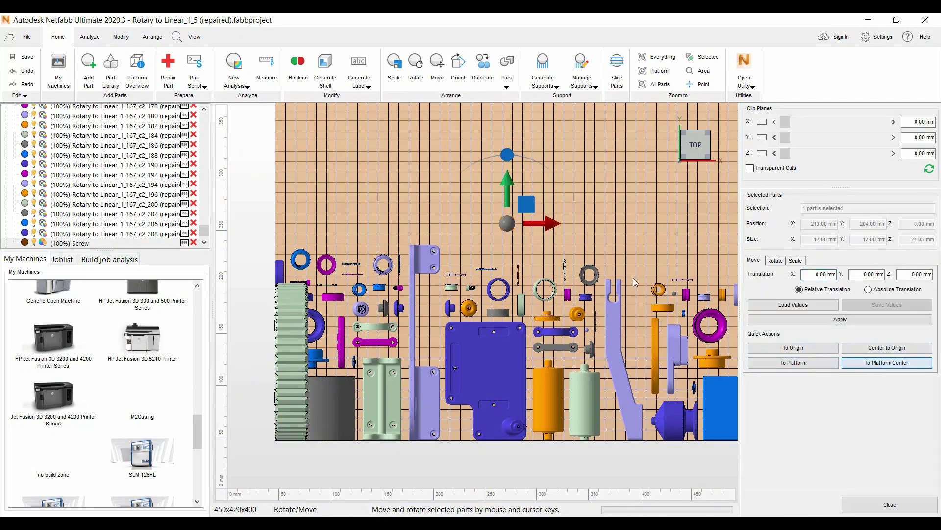
{"action": "scroll", "coordinate": [510, 269], "scroll_direction": "up", "scroll_amount": 10}
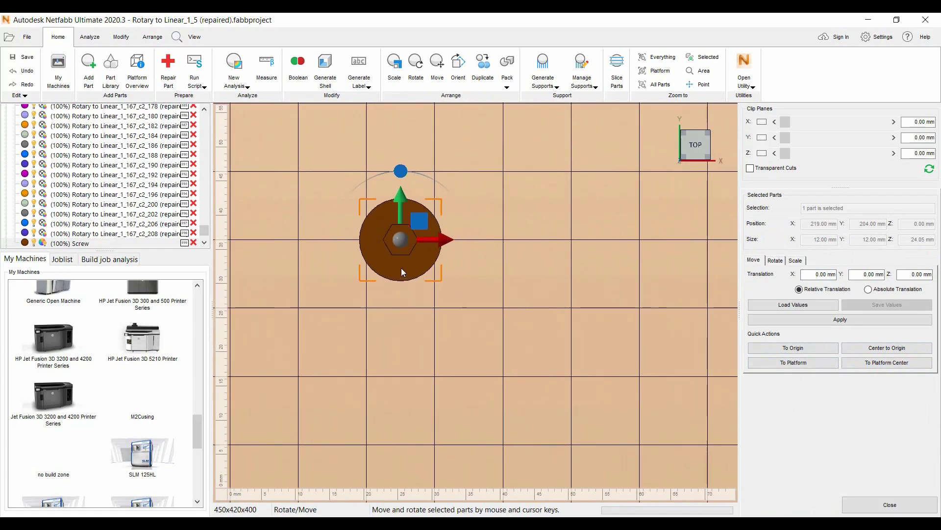
{"action": "right_click_drag", "start_coordinate": [507, 278], "coordinate": [282, 190]}
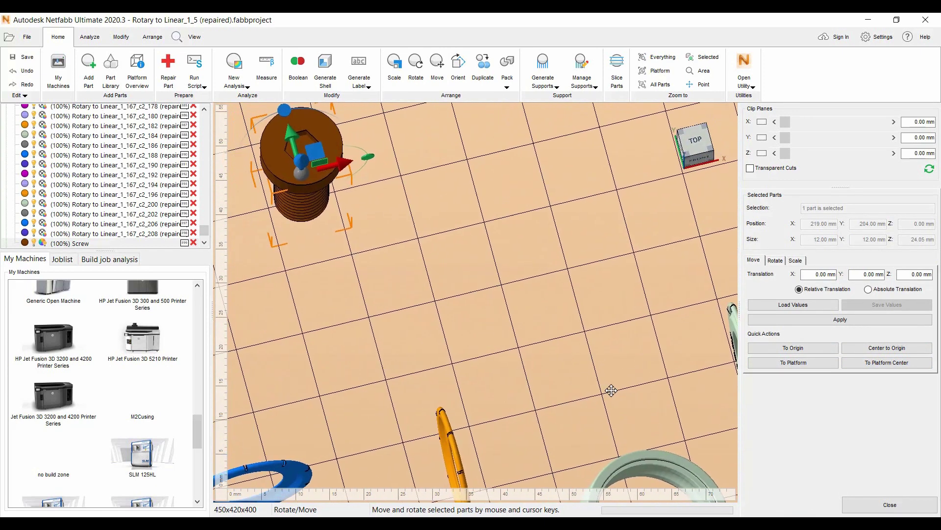
{"action": "middle_click_drag", "start_coordinate": [282, 191], "coordinate": [450, 293]}
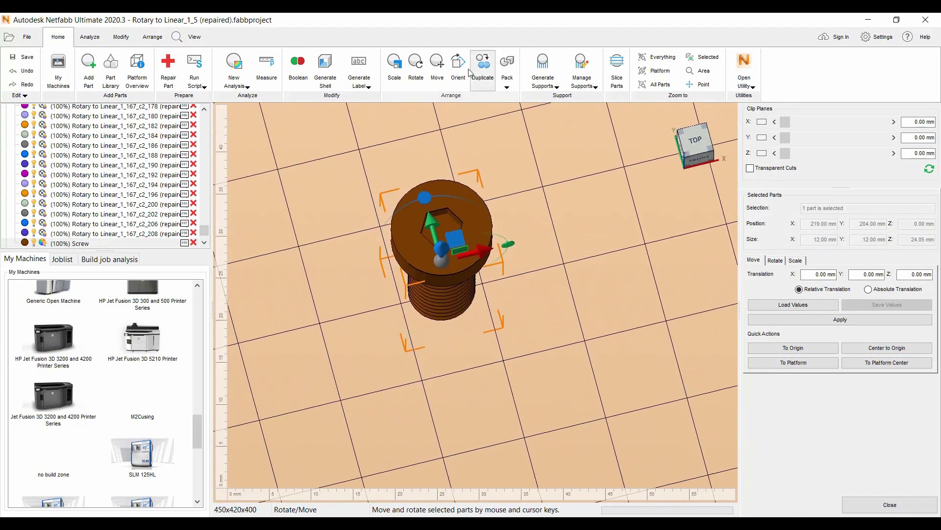
- Duplicate the screw into a grid of 48 screws with 2 mm gaps
{"action": "left_click", "coordinate": [487, 70]}
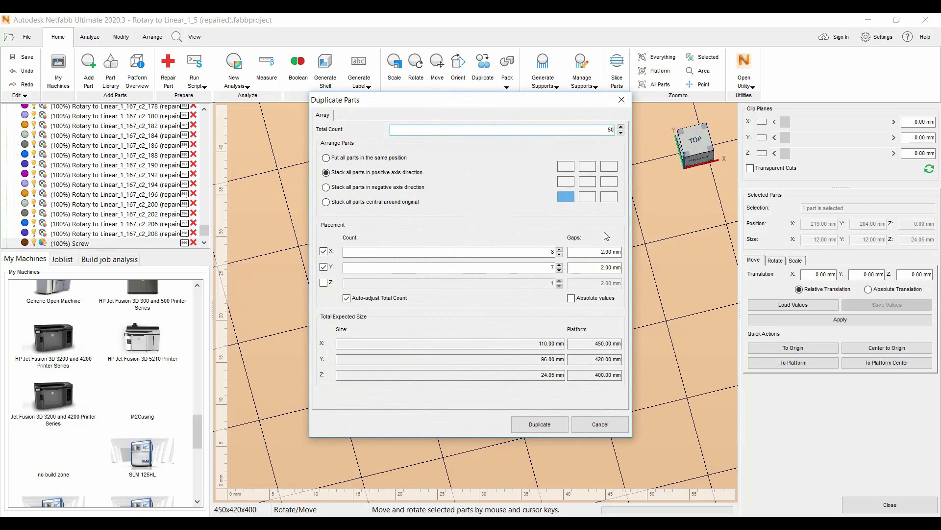
{"action": "left_click", "coordinate": [540, 424]}
{"action": "scroll", "coordinate": [426, 389], "scroll_direction": "down", "scroll_amount": 5}
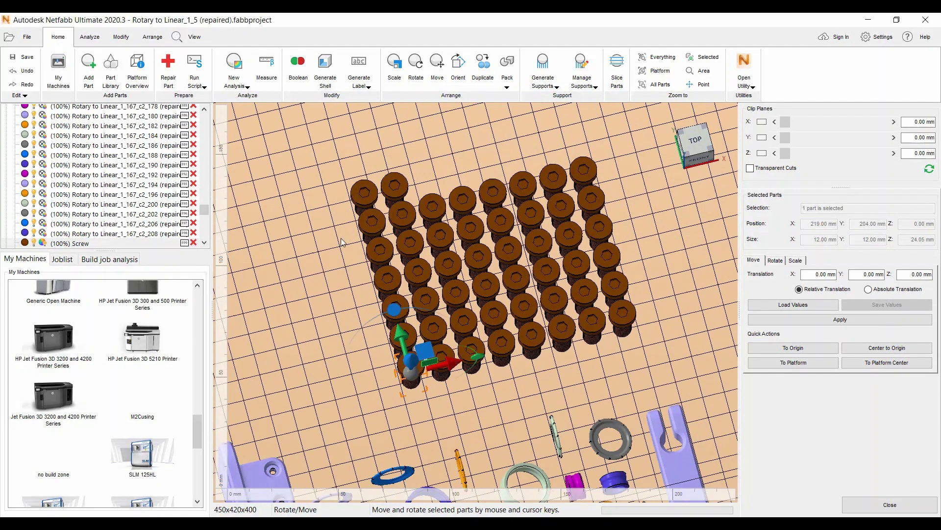
- Box-select all 48 screws in the grid and bring up the Arrange tools
{"action": "left_click_drag", "start_coordinate": [315, 156], "coordinate": [691, 393]}
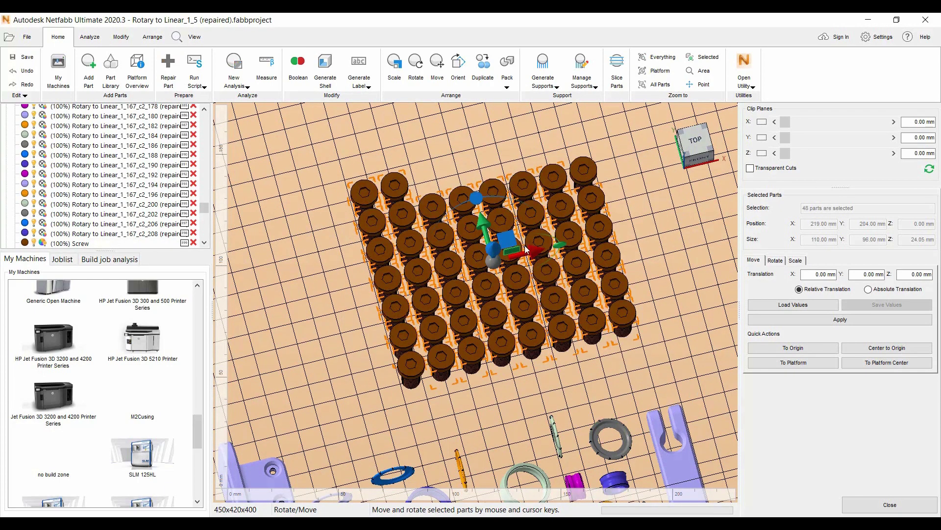
{"action": "right_click_drag", "start_coordinate": [523, 246], "coordinate": [483, 233]}
{"action": "middle_click_drag", "start_coordinate": [483, 233], "coordinate": [545, 191]}
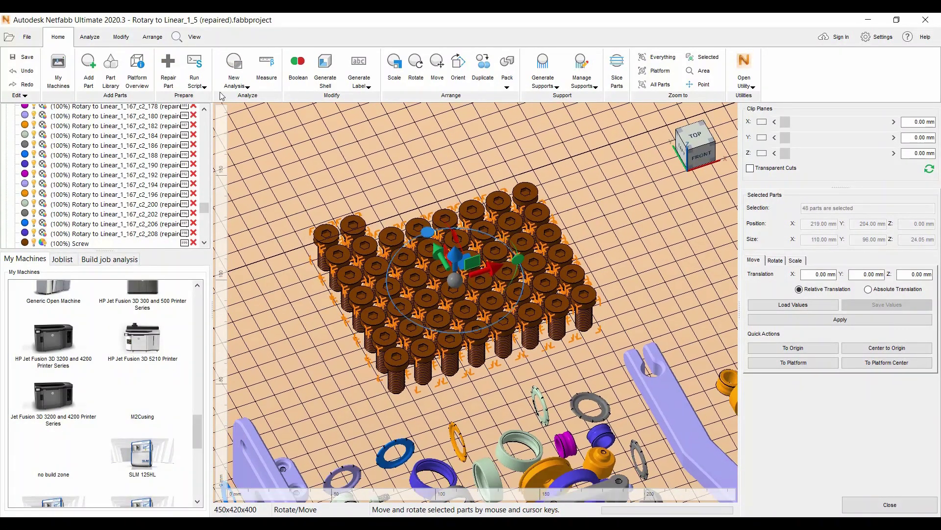
{"action": "left_click", "coordinate": [151, 37]}
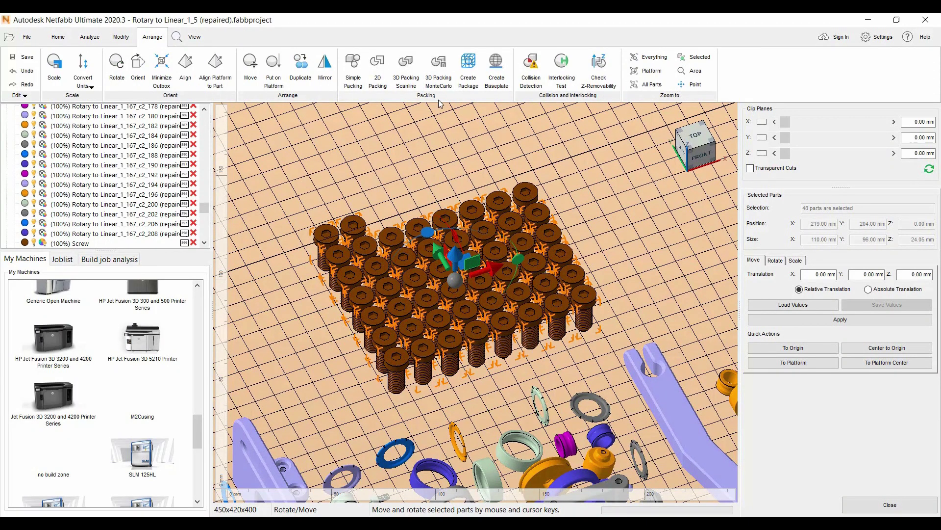
- Wrap the selected screws in a lattice package cage named 'Parts# 50'
{"action": "left_click", "coordinate": [470, 66]}
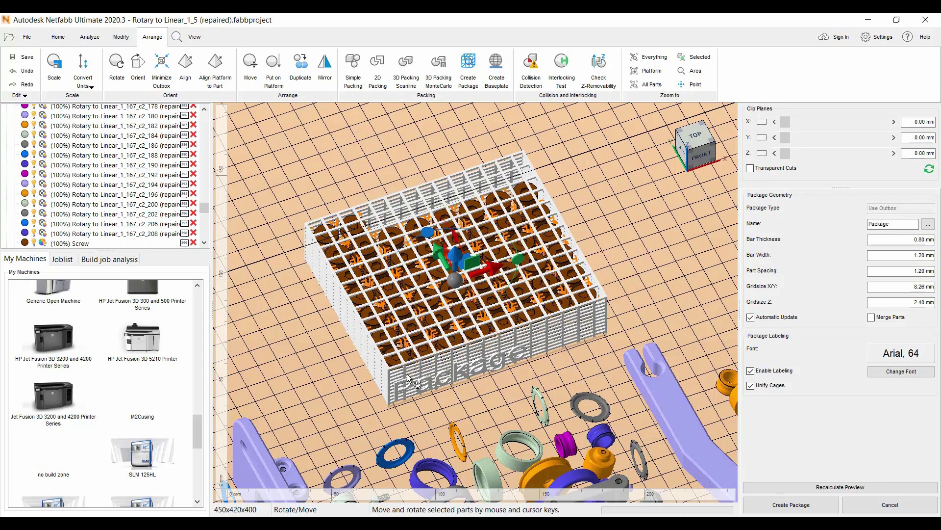
{"action": "right_click_drag", "start_coordinate": [559, 317], "coordinate": [558, 293]}
{"action": "middle_click_drag", "start_coordinate": [558, 293], "coordinate": [521, 205]}
{"action": "left_click", "coordinate": [902, 226]}
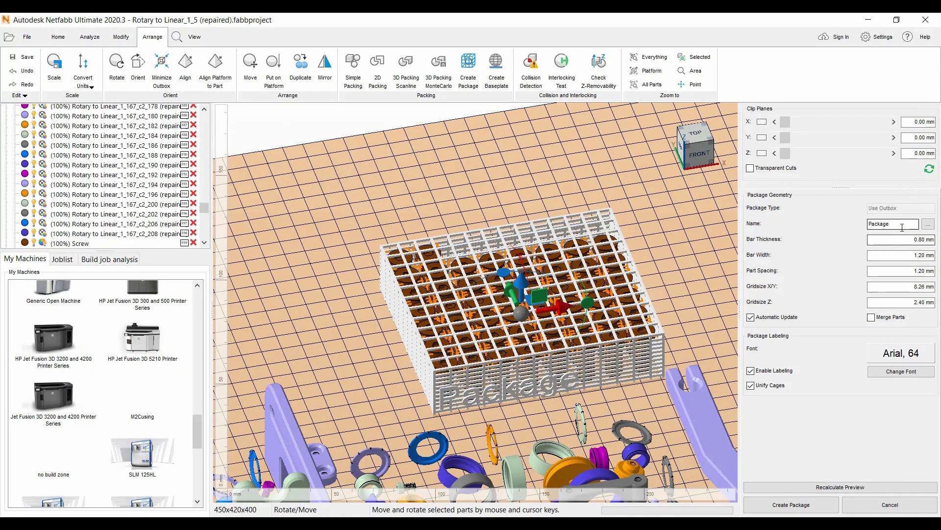
{"action": "key", "text": "BackSpace"}
{"action": "key", "text": "BackSpace"}
{"action": "key", "text": "BackSpace"}
{"action": "key", "text": "BackSpace"}
{"action": "key", "text": "BackSpace"}
{"action": "key", "text": "BackSpace"}
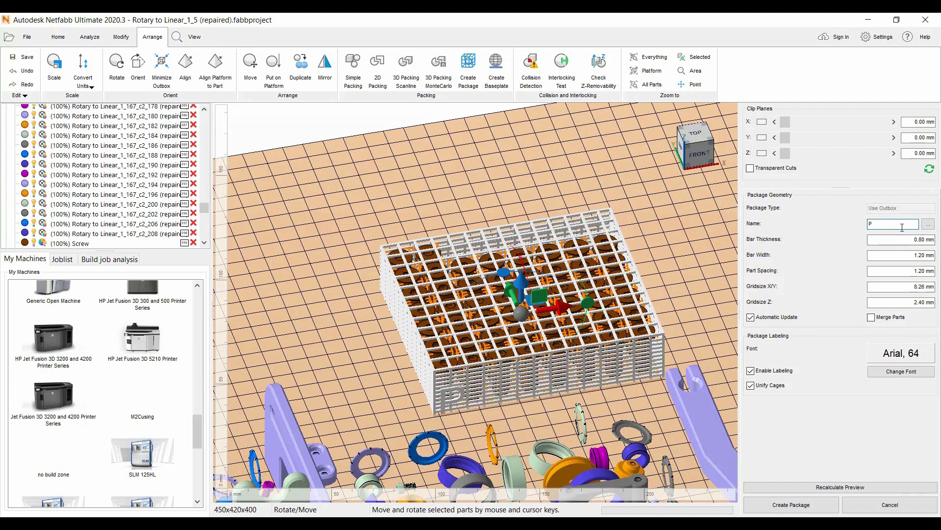
{"action": "type", "text": "arts"}
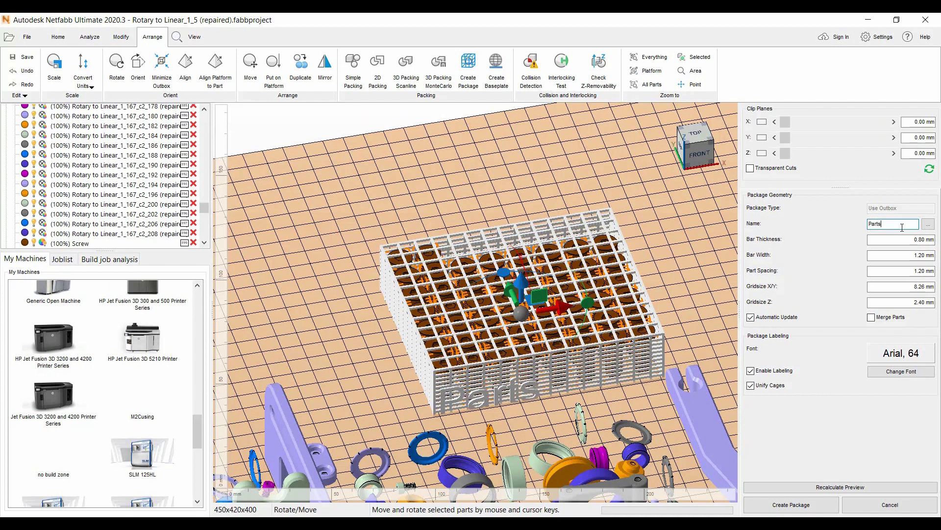
{"action": "type", "text": "#"}
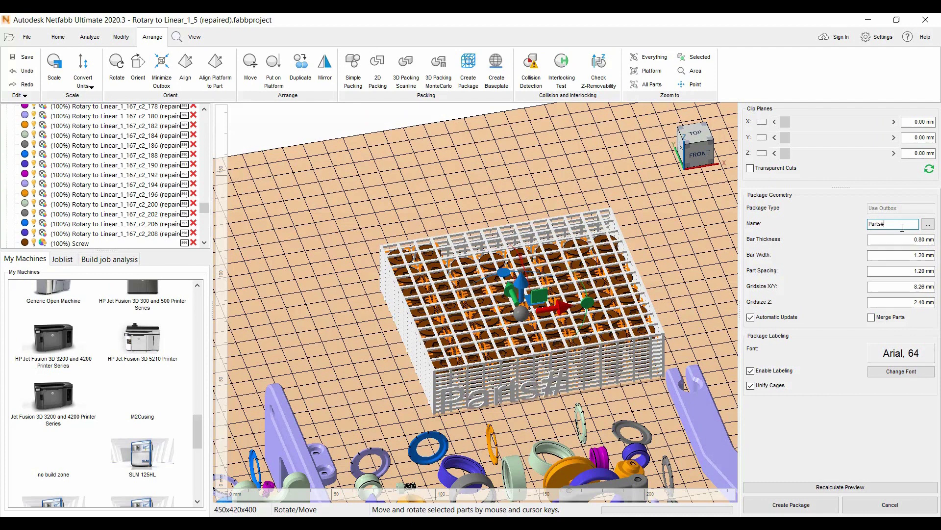
{"action": "type", "text": " 50"}
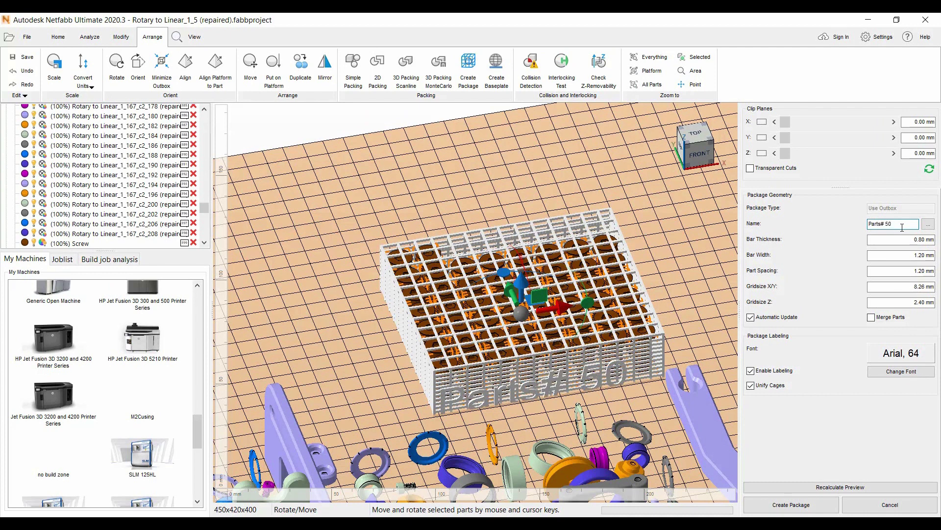
{"action": "left_click", "coordinate": [787, 505]}
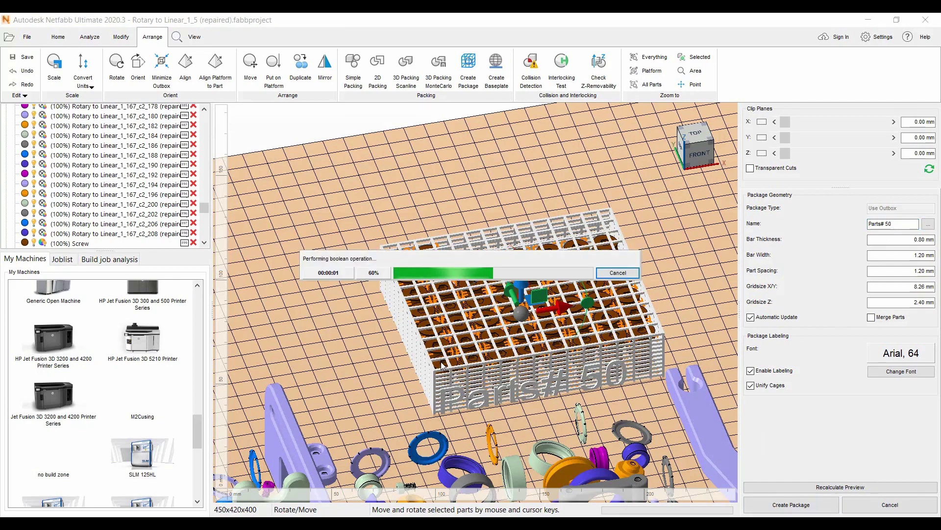
- Zoom out and orbit to a left-front view showing the 114.80 x 101.00 x 28.40 mm cage among all 250 parts
{"action": "scroll", "coordinate": [493, 376], "scroll_direction": "up", "scroll_amount": 3}
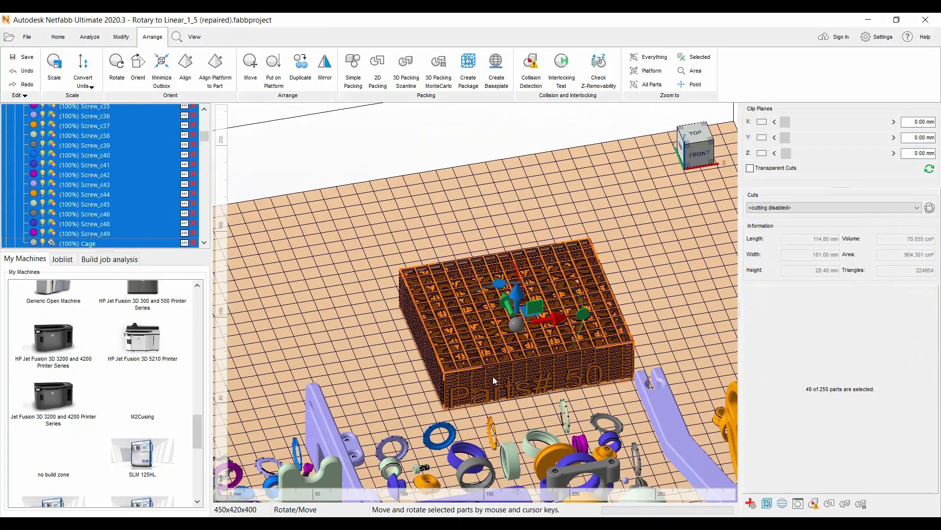
{"action": "scroll", "coordinate": [523, 319], "scroll_direction": "down", "scroll_amount": 4}
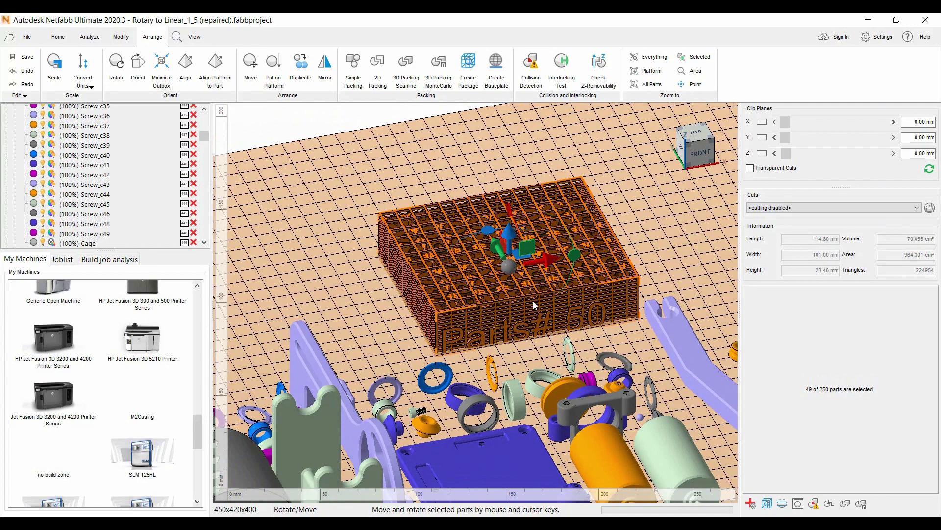
{"action": "scroll", "coordinate": [534, 301], "scroll_direction": "up", "scroll_amount": 2}
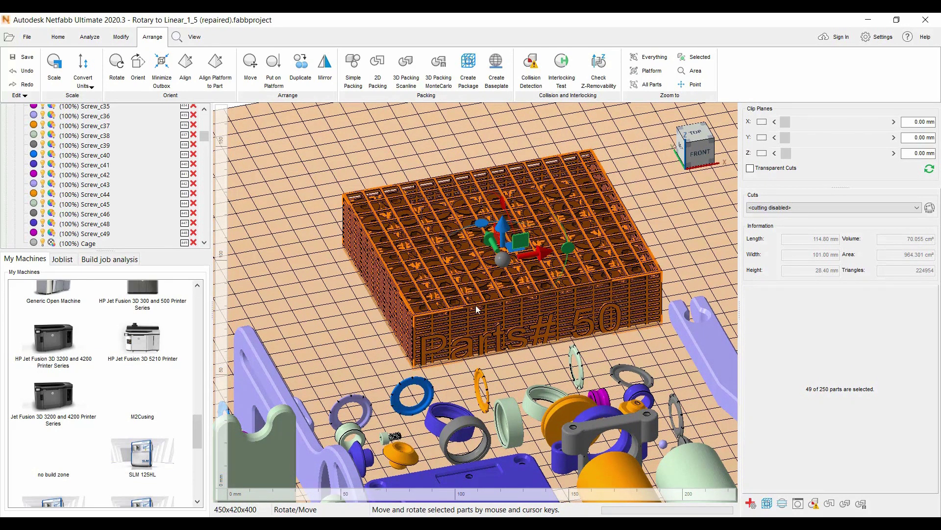
{"action": "scroll", "coordinate": [527, 319], "scroll_direction": "down", "scroll_amount": 6}
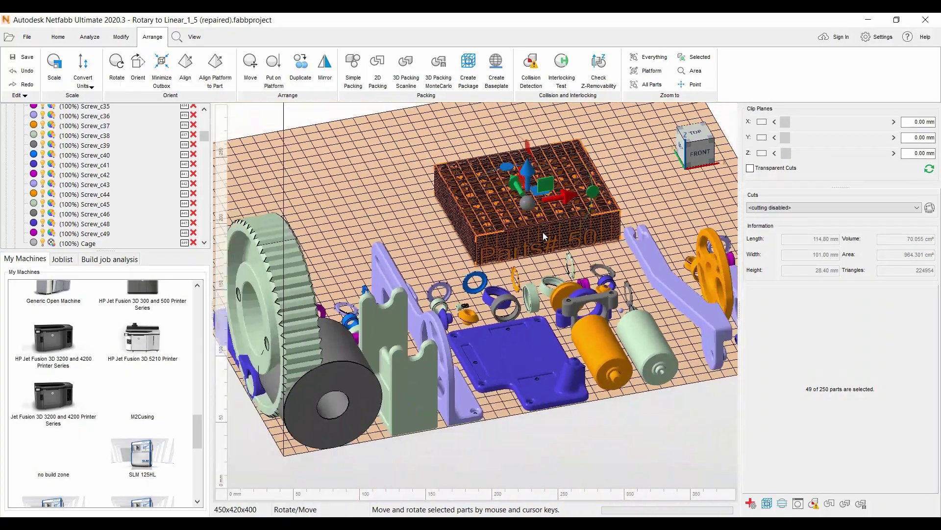
{"action": "scroll", "coordinate": [382, 372], "scroll_direction": "down", "scroll_amount": 6}
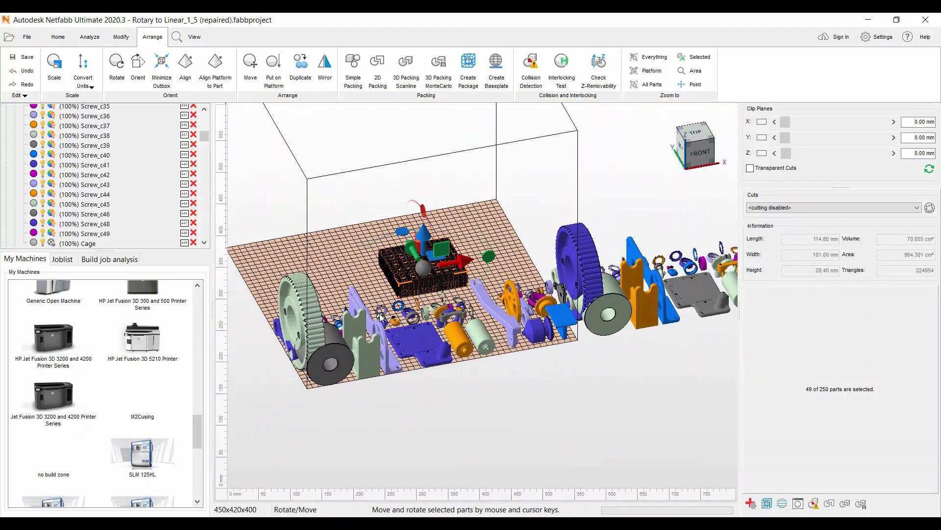
{"action": "right_click_drag", "start_coordinate": [383, 373], "coordinate": [415, 345]}
{"action": "middle_click_drag", "start_coordinate": [416, 346], "coordinate": [444, 349]}
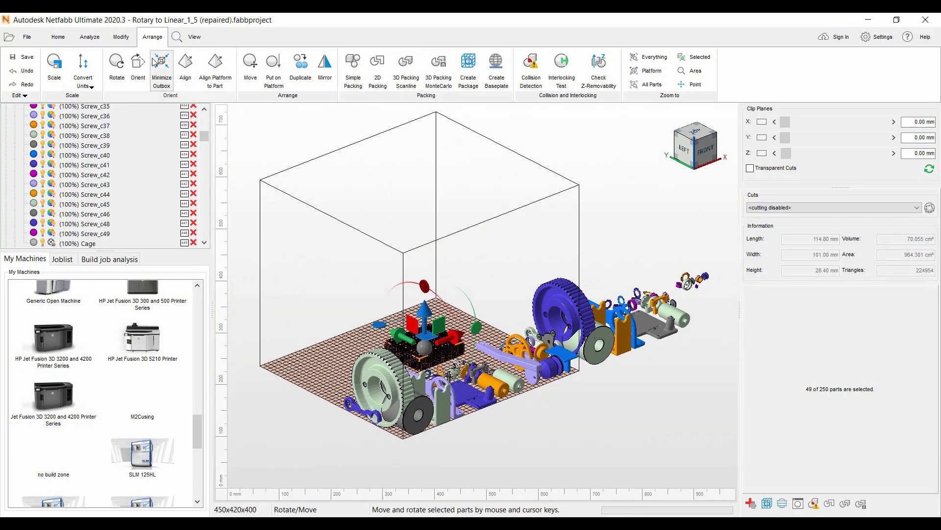
- Run MonteCarlo 3D packing with 4.00 mm minimal distance, stopping at 70.3 mm height and 24% volume
{"action": "left_click", "coordinate": [441, 69]}
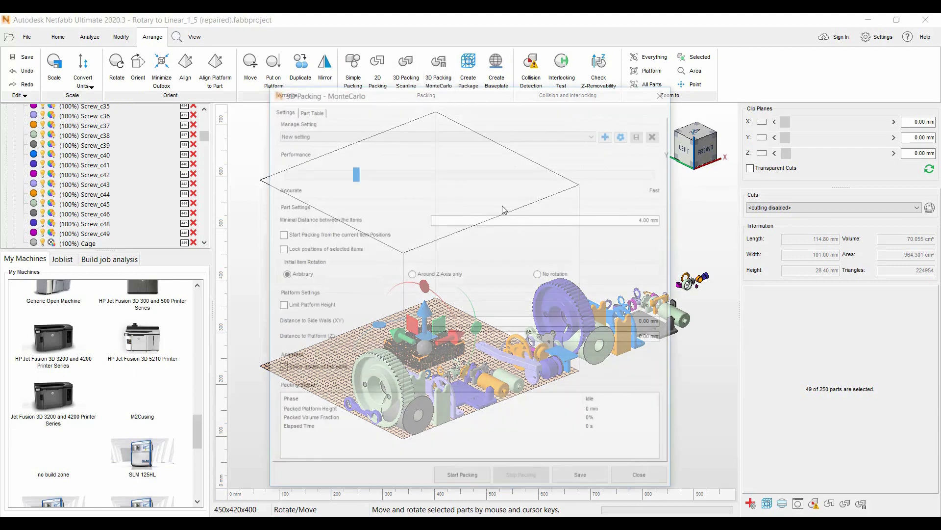
{"action": "left_click_drag", "start_coordinate": [531, 92], "coordinate": [780, 22]}
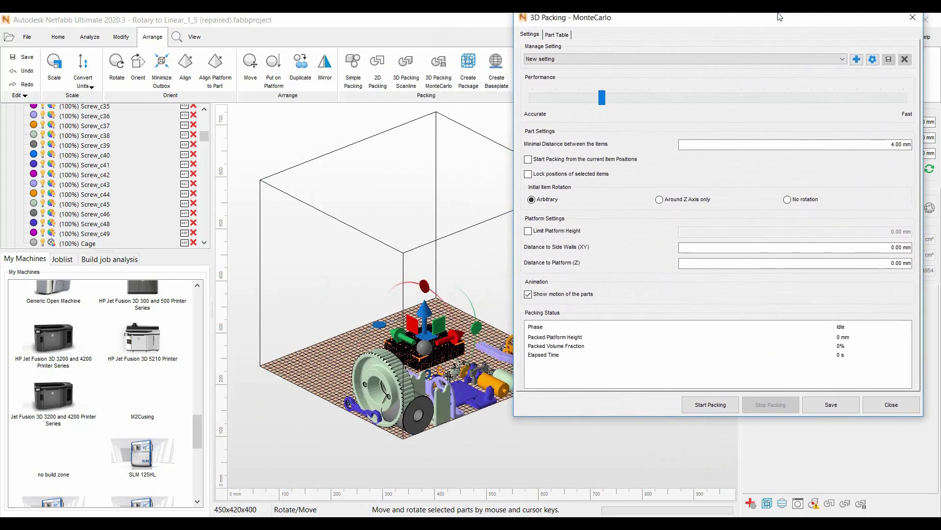
{"action": "left_click", "coordinate": [911, 148]}
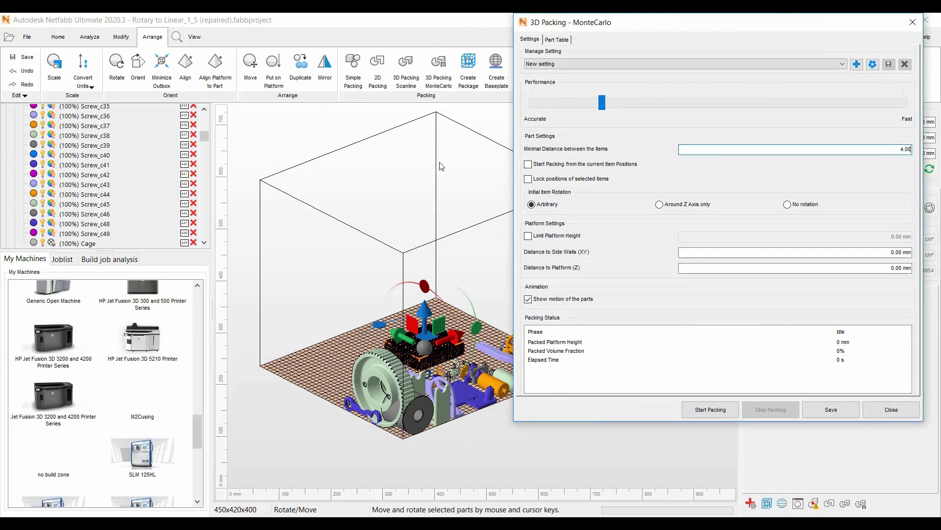
{"action": "left_click", "coordinate": [714, 410]}
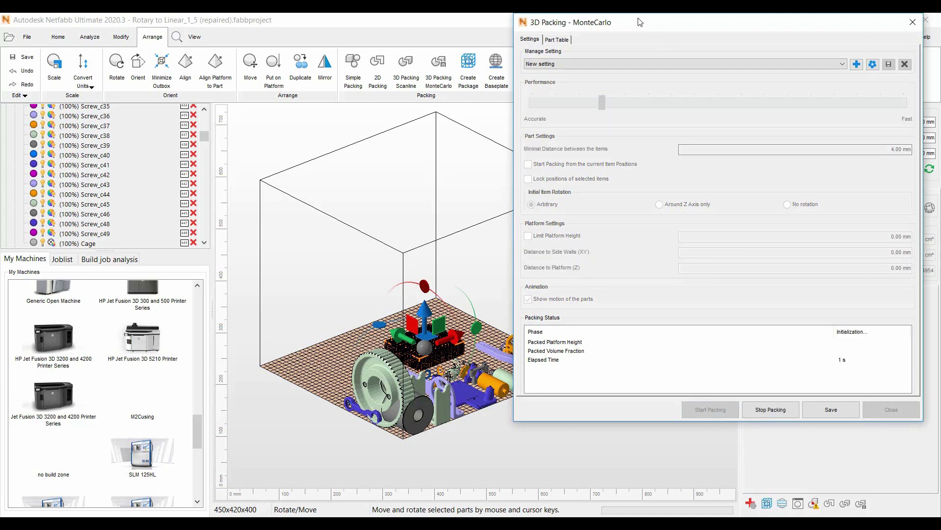
{"action": "left_click_drag", "start_coordinate": [640, 22], "coordinate": [649, 39]}
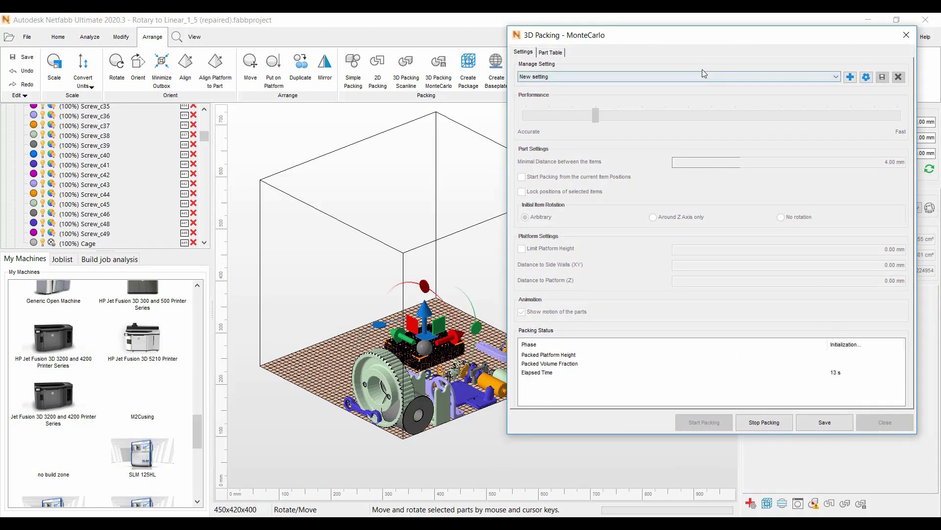
{"action": "left_click_drag", "start_coordinate": [679, 42], "coordinate": [801, 44]}
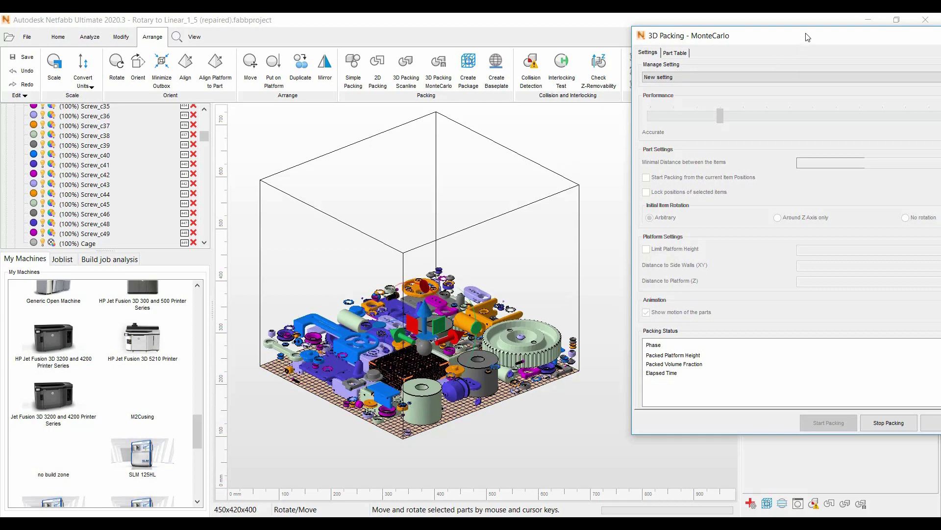
{"action": "left_click_drag", "start_coordinate": [786, 36], "coordinate": [687, 45]}
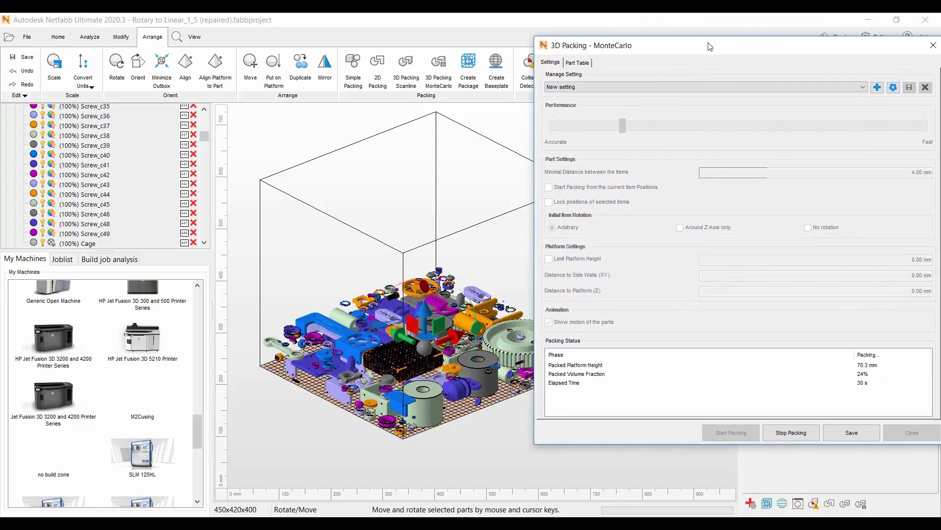
{"action": "left_click", "coordinate": [795, 430]}
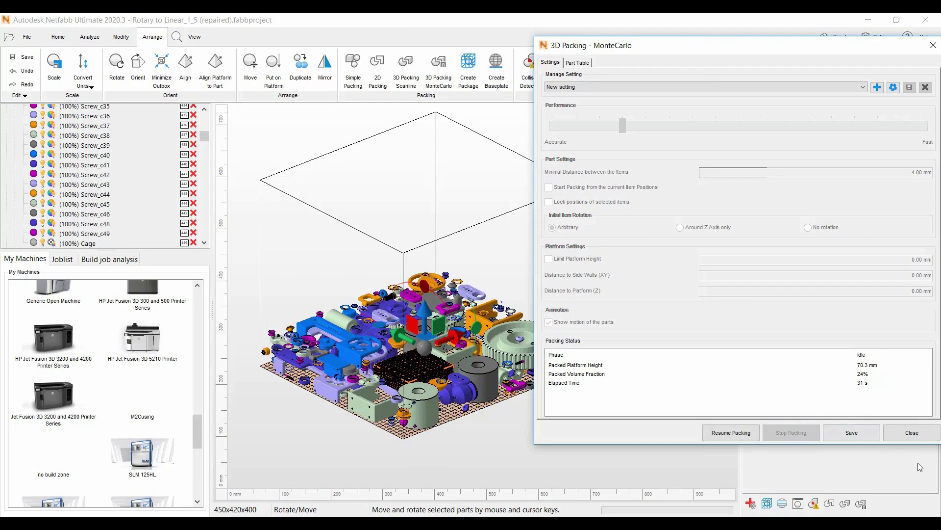
- Close the MonteCarlo packing settings, then zoom and orbit to inspect the screw cage among the nested parts
{"action": "left_click", "coordinate": [912, 433]}
{"action": "scroll", "coordinate": [515, 325], "scroll_direction": "up", "scroll_amount": 10}
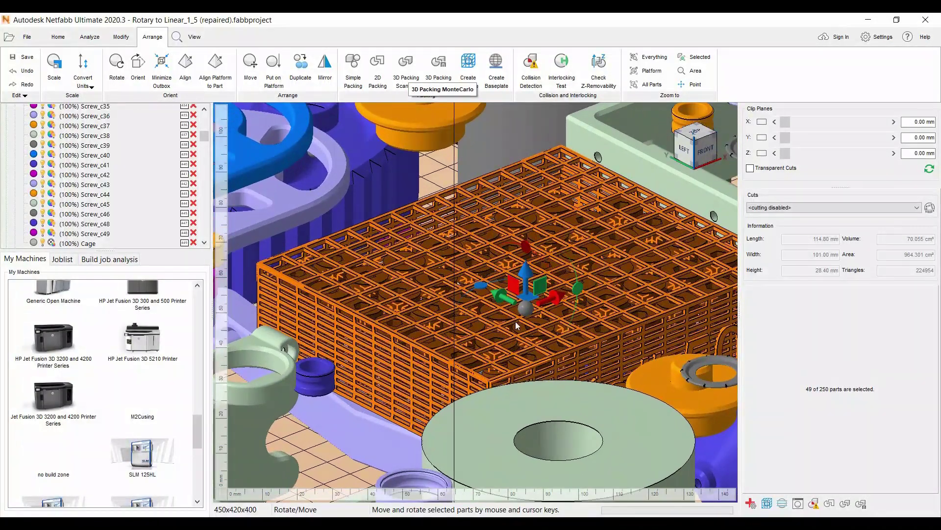
{"action": "right_click_drag", "start_coordinate": [516, 322], "coordinate": [404, 373]}
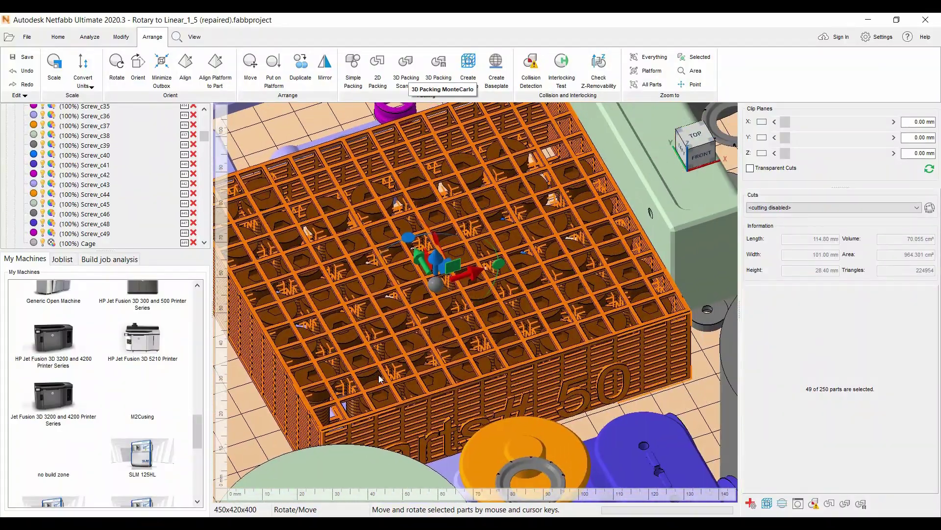
{"action": "scroll", "coordinate": [379, 374], "scroll_direction": "down", "scroll_amount": 8}
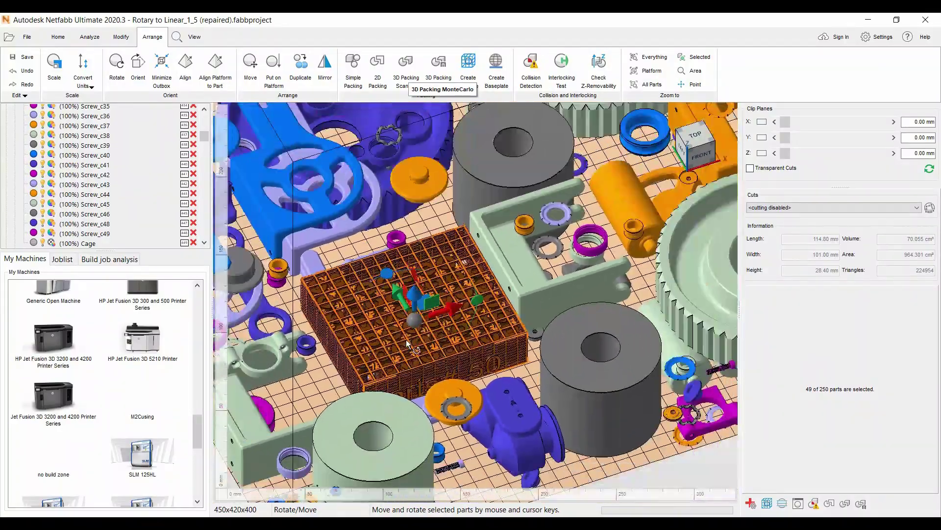
{"action": "scroll", "coordinate": [405, 339], "scroll_direction": "down", "scroll_amount": 10}
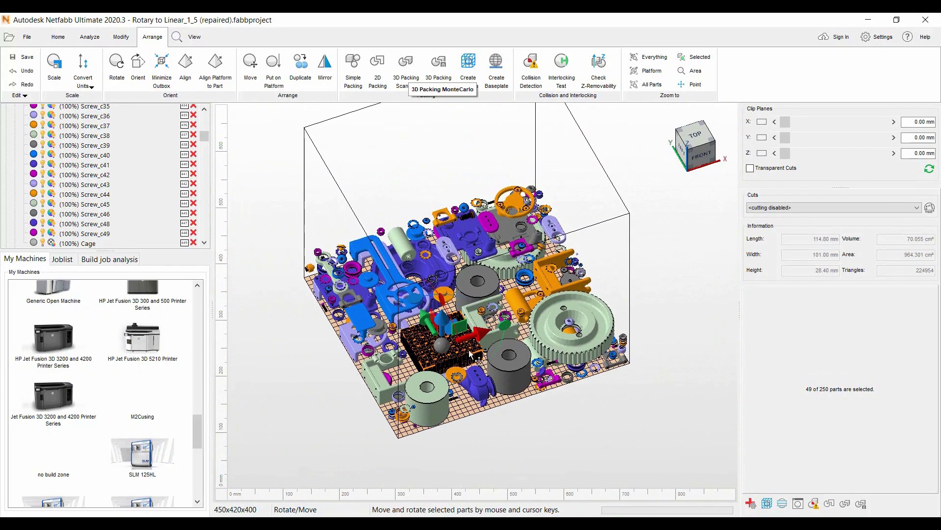
{"action": "right_click_drag", "start_coordinate": [470, 354], "coordinate": [489, 339]}
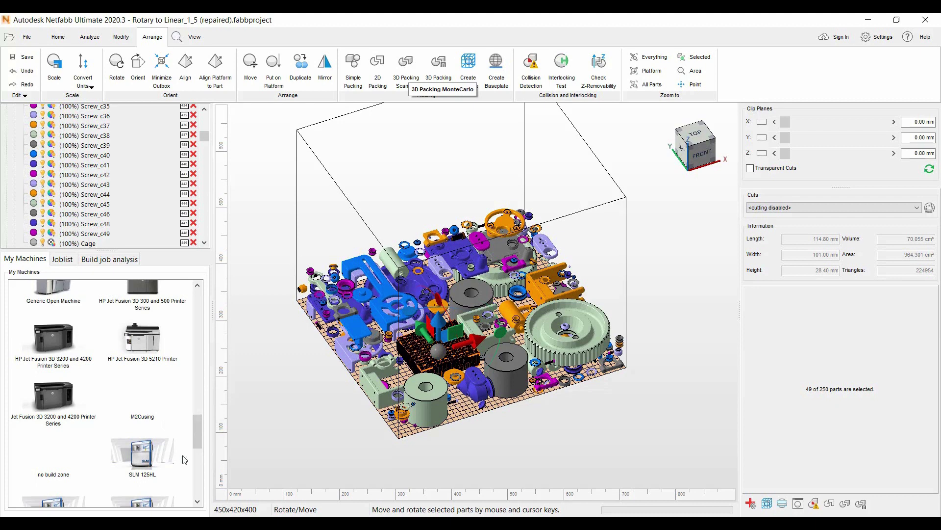
- From My Machines, add an HP Jet Fusion 3D 3200 and 4200 Printer Series platform (380x284x380)
{"action": "mouse_move", "coordinate": [199, 435]}
{"action": "left_mouse_down"}
{"action": "mouse_move", "coordinate": [197, 299]}
{"action": "mouse_move", "coordinate": [195, 452]}
{"action": "left_mouse_up"}
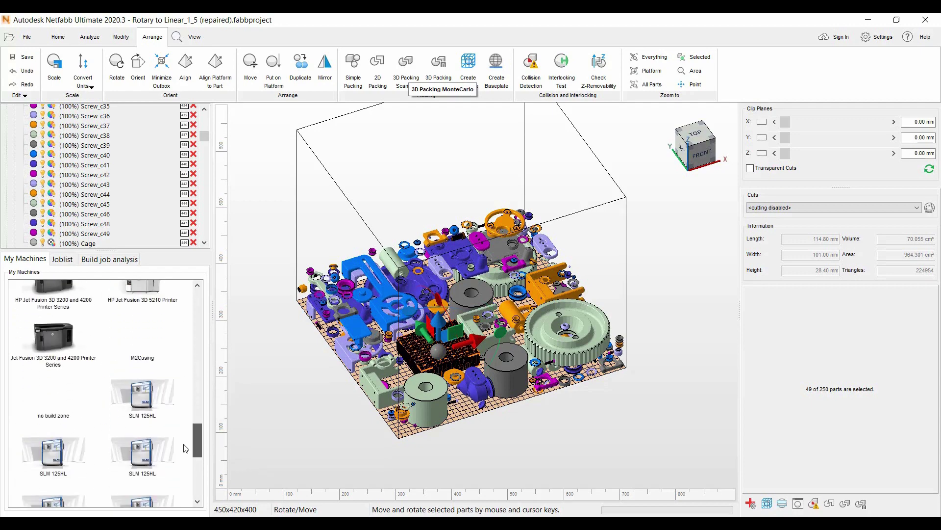
{"action": "double_click", "coordinate": [55, 338]}
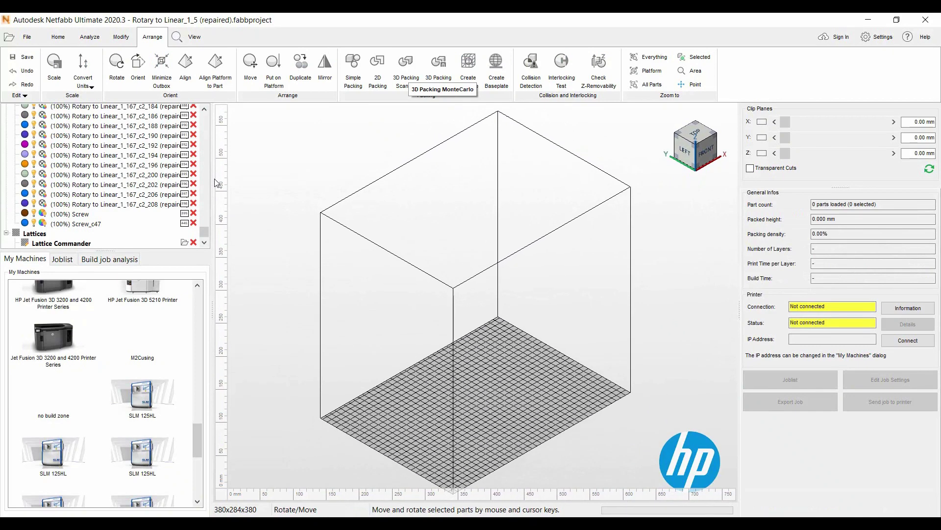
{"action": "left_click_drag", "start_coordinate": [204, 234], "coordinate": [204, 119]}
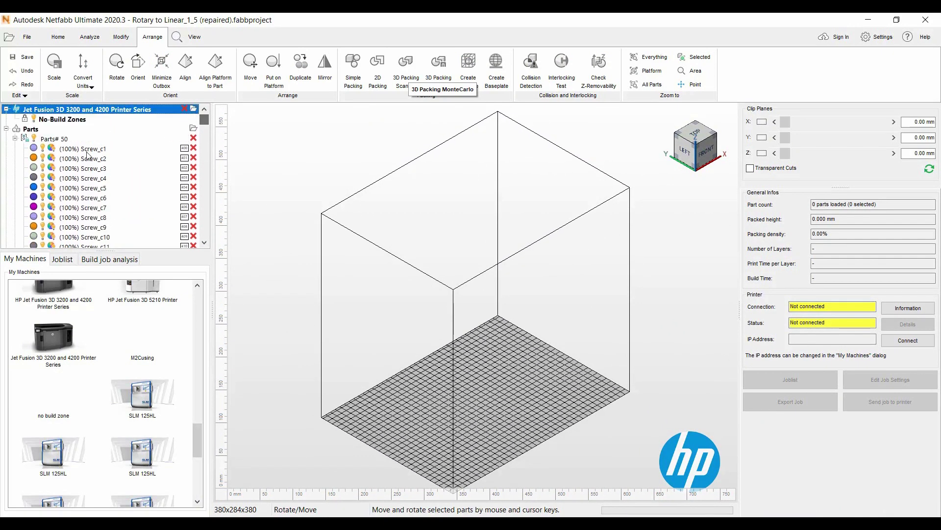
- Select all 250 parts with Ctrl+A and drag them onto the Jet Fusion platform node
{"action": "scroll", "coordinate": [146, 171], "scroll_direction": "down", "scroll_amount": 10}
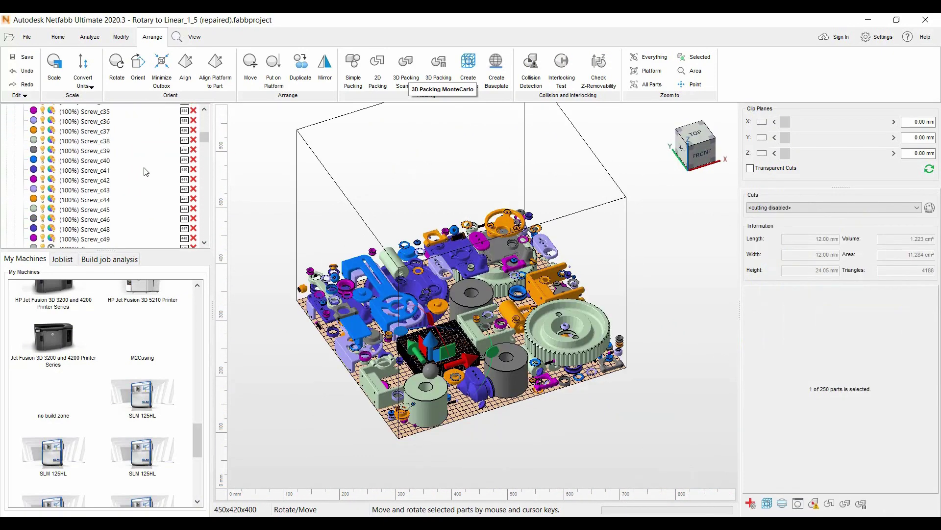
{"action": "scroll", "coordinate": [145, 171], "scroll_direction": "down", "scroll_amount": 10}
{"action": "key", "text": "ctrl+a"}
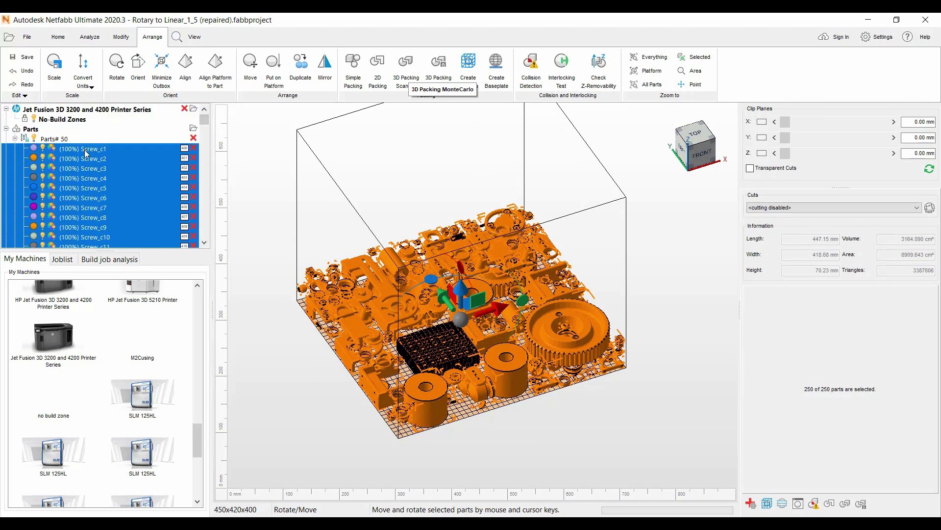
{"action": "left_click_drag", "start_coordinate": [88, 153], "coordinate": [90, 114]}
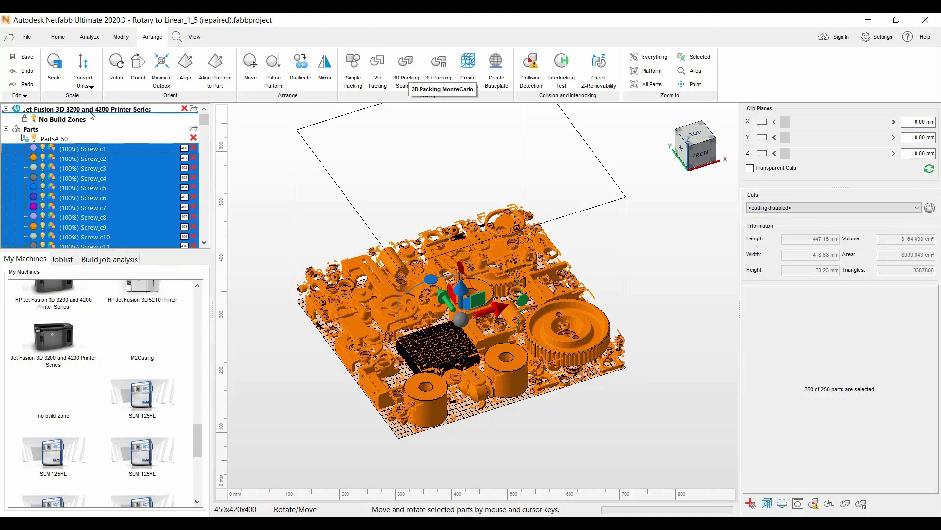
{"action": "left_click_drag", "start_coordinate": [90, 115], "coordinate": [90, 116]}
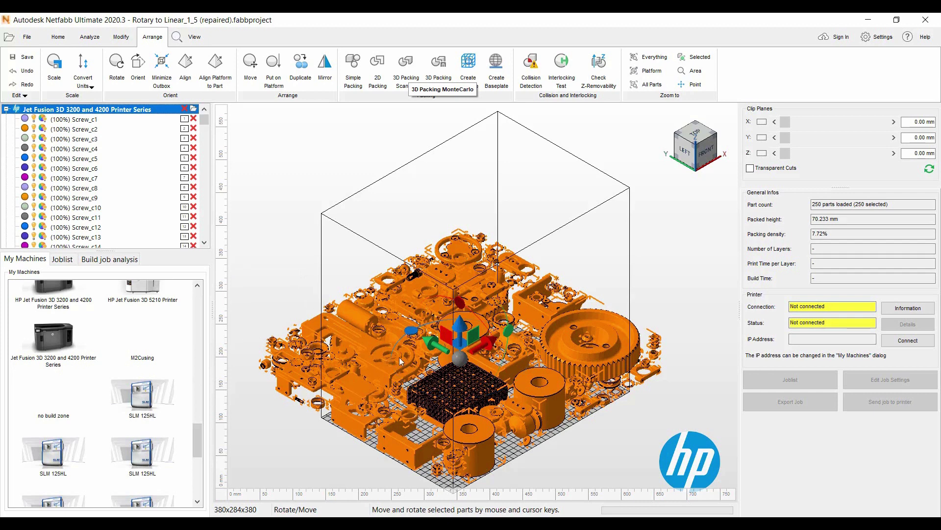
- Deselect the parts, then orbit, zoom and pan to inspect the cage nested at 70.233 mm height
{"action": "scroll", "coordinate": [399, 357], "scroll_direction": "down", "scroll_amount": 4}
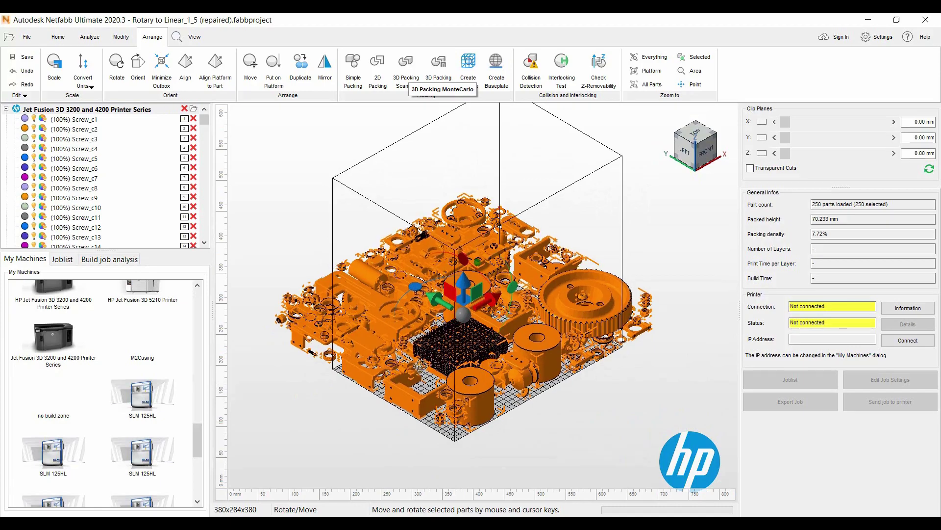
{"action": "right_click_drag", "start_coordinate": [420, 365], "coordinate": [459, 374]}
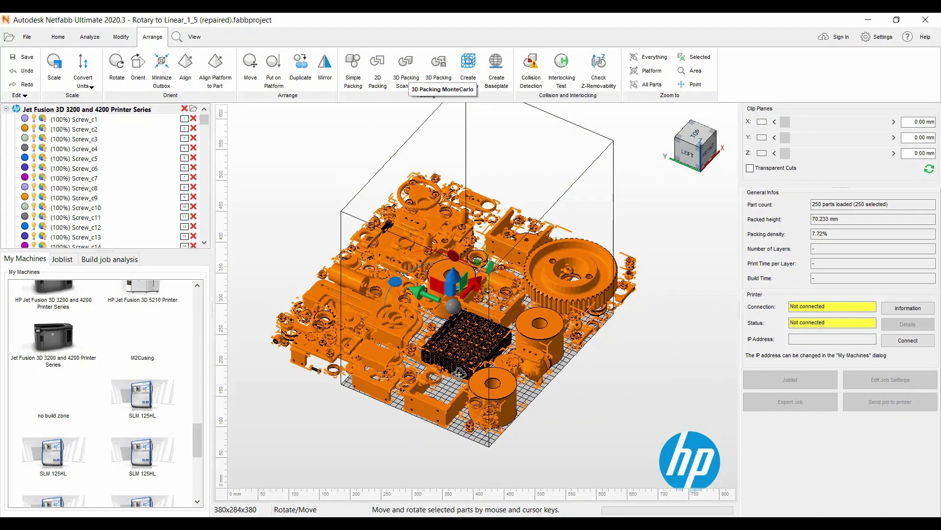
{"action": "left_click", "coordinate": [604, 404]}
{"action": "right_click_drag", "start_coordinate": [554, 402], "coordinate": [435, 376]}
{"action": "scroll", "coordinate": [434, 375], "scroll_direction": "up", "scroll_amount": 5}
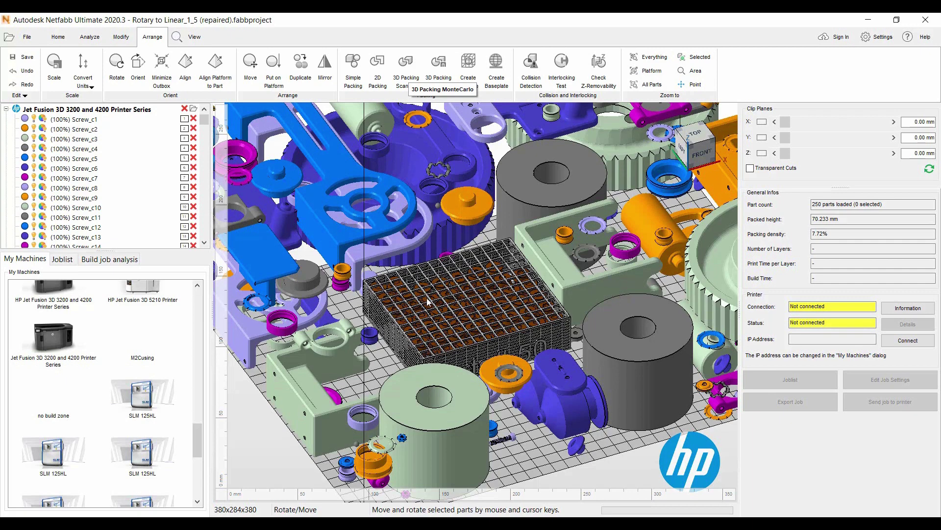
{"action": "scroll", "coordinate": [427, 301], "scroll_direction": "down", "scroll_amount": 5}
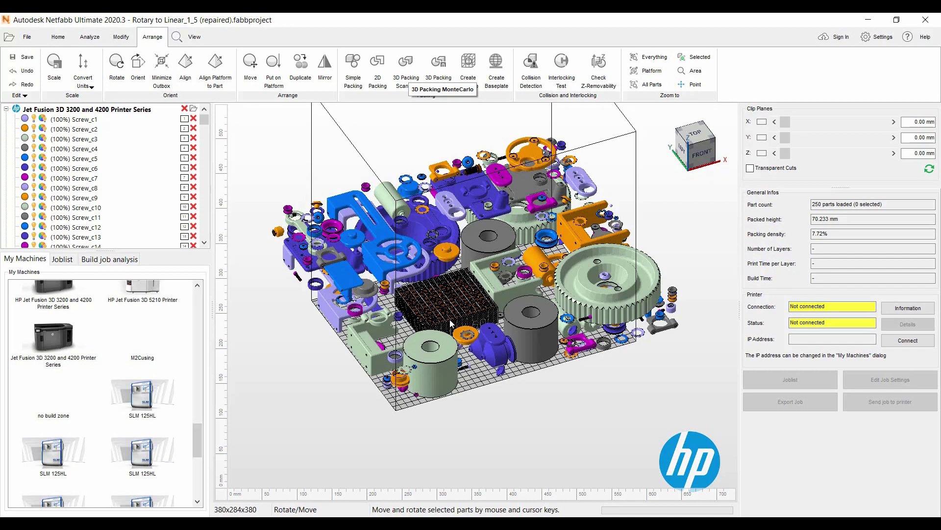
{"action": "scroll", "coordinate": [450, 321], "scroll_direction": "up", "scroll_amount": 3}
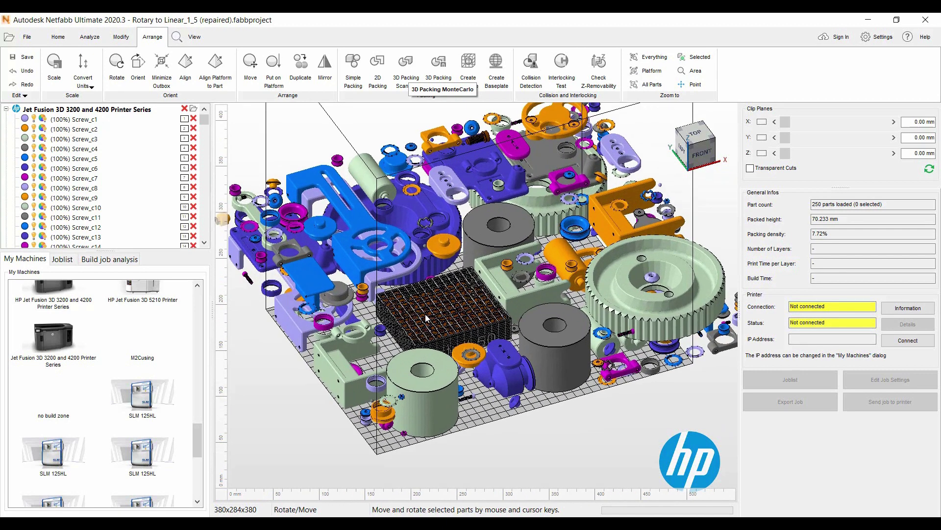
{"action": "scroll", "coordinate": [469, 320], "scroll_direction": "down", "scroll_amount": 4}
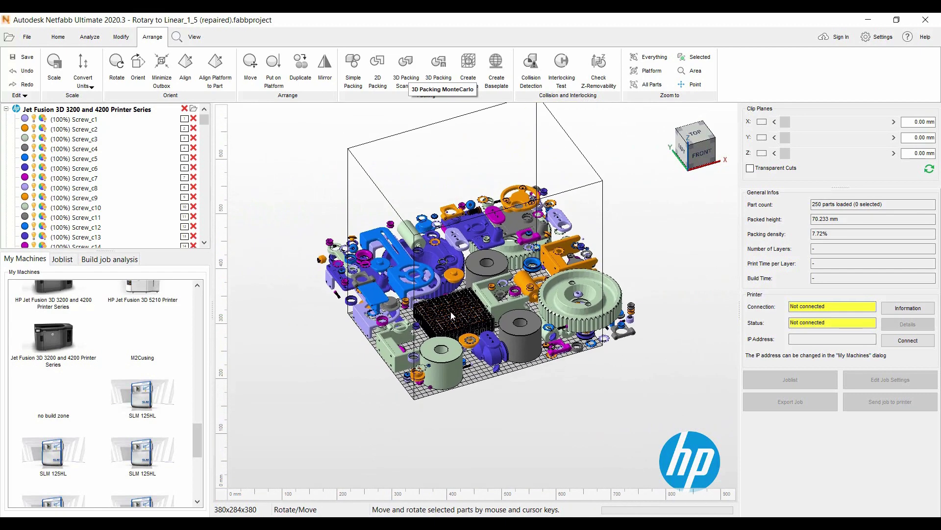
{"action": "middle_click_drag", "start_coordinate": [383, 179], "coordinate": [358, 218]}
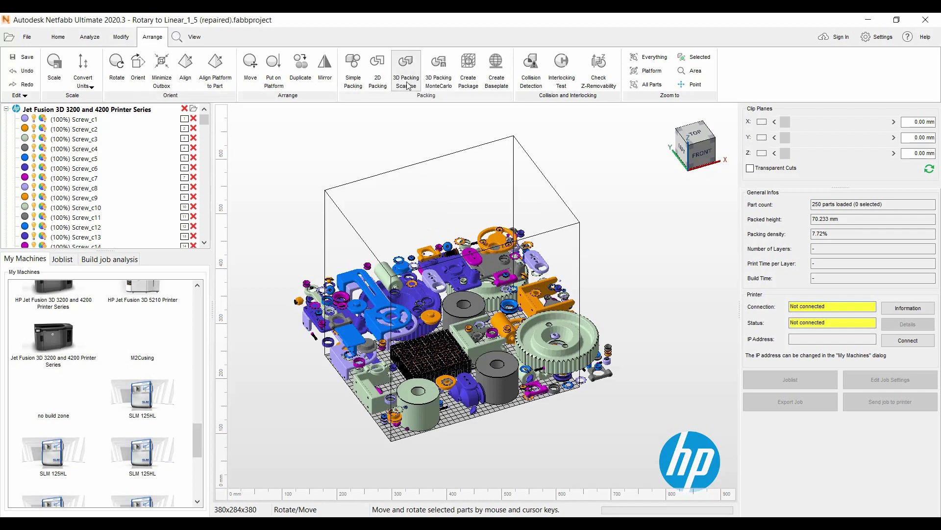
- Re-run MonteCarlo packing on the Jet Fusion platform, stopping at about 134 mm height and 22% volume, then close it
{"action": "left_click", "coordinate": [448, 73]}
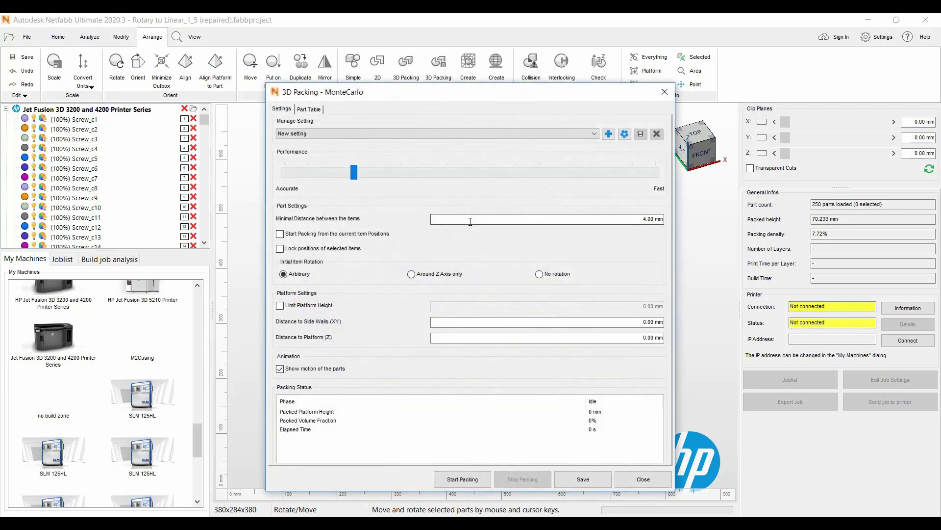
{"action": "left_click_drag", "start_coordinate": [463, 99], "coordinate": [703, 21]}
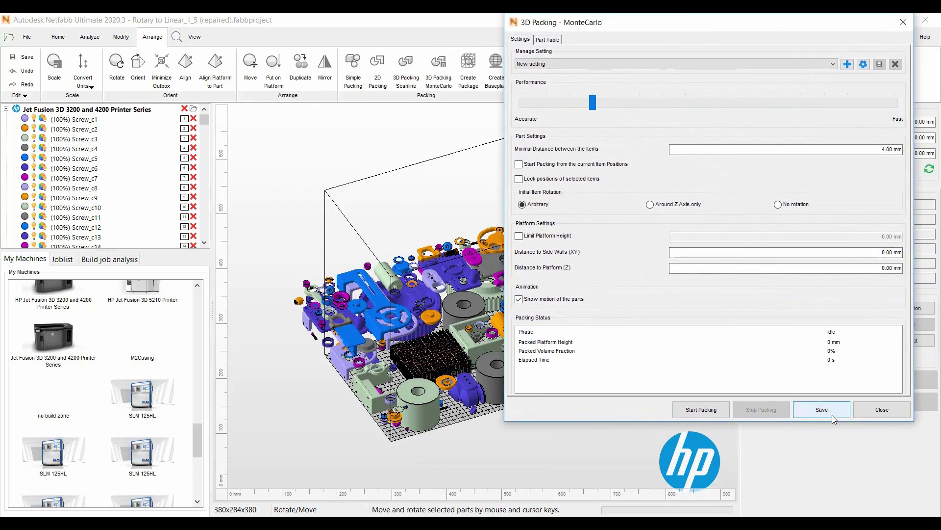
{"action": "left_click", "coordinate": [702, 410]}
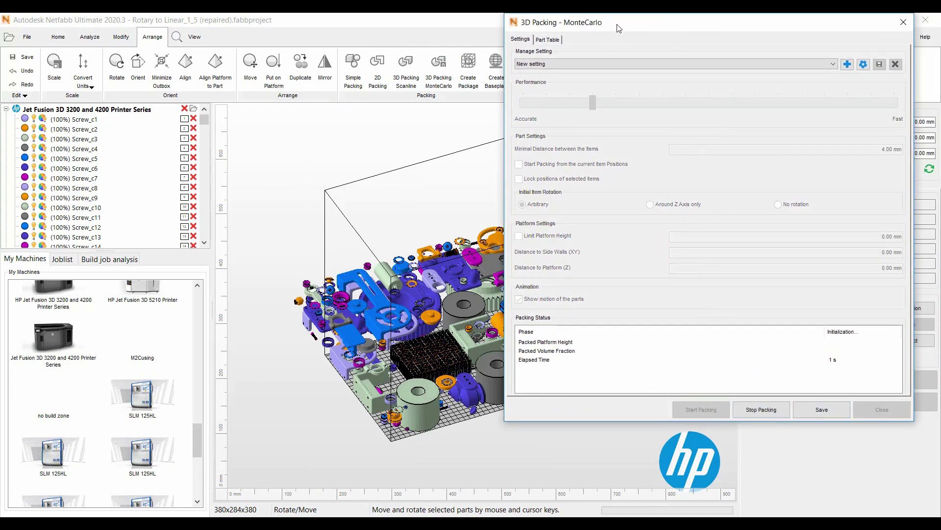
{"action": "left_click_drag", "start_coordinate": [616, 24], "coordinate": [745, 23]}
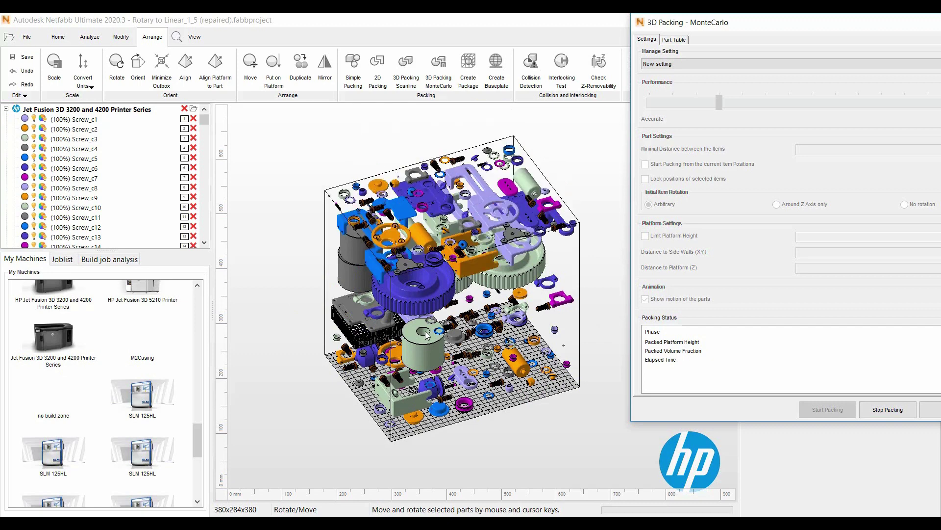
{"action": "left_click_drag", "start_coordinate": [805, 27], "coordinate": [713, 26]}
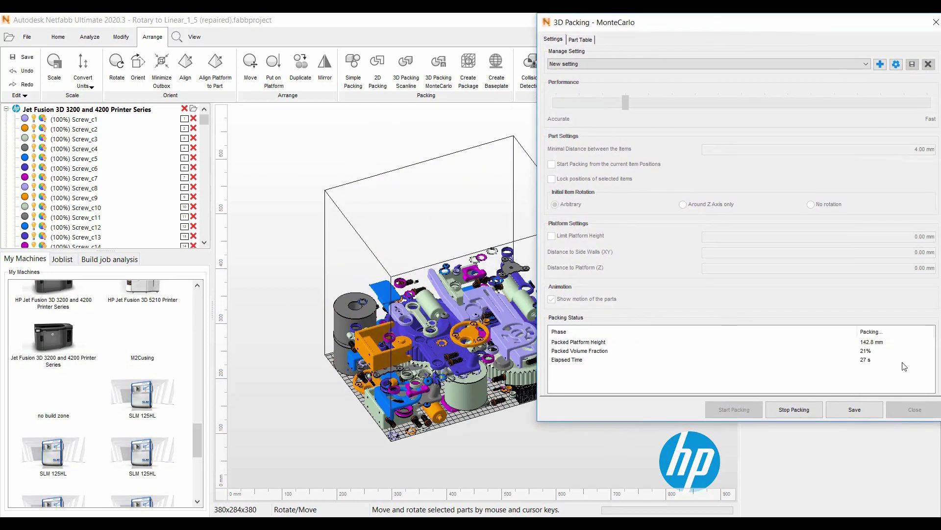
{"action": "left_click", "coordinate": [789, 410]}
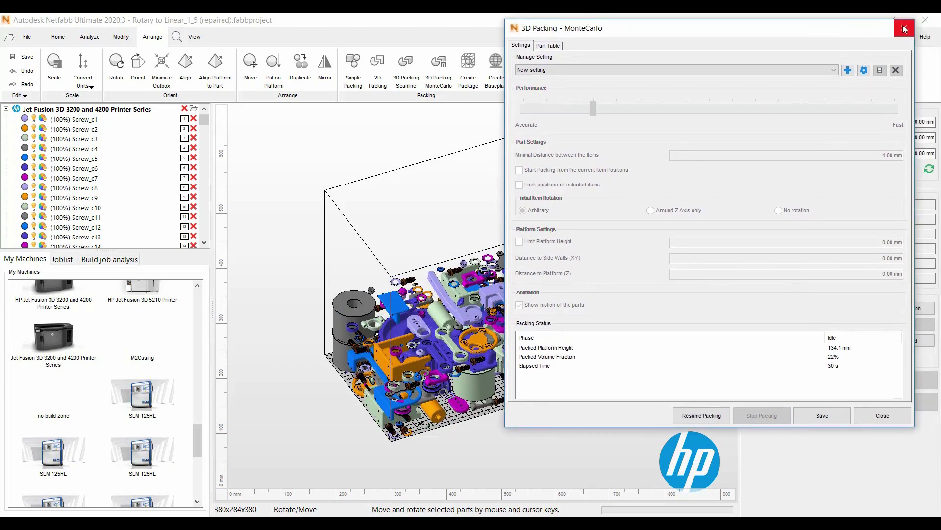
{"action": "left_click", "coordinate": [905, 28]}
- Inspect the packed 'Parts# 50' lattice cage up close, then undo the second MonteCarlo packing
{"action": "scroll", "coordinate": [552, 380], "scroll_direction": "up", "scroll_amount": 10}
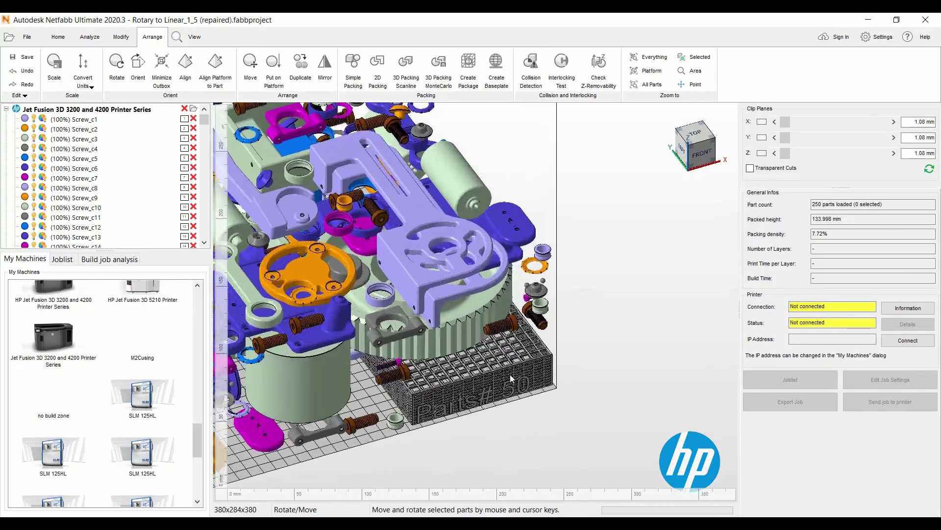
{"action": "right_click_drag", "start_coordinate": [420, 375], "coordinate": [403, 351]}
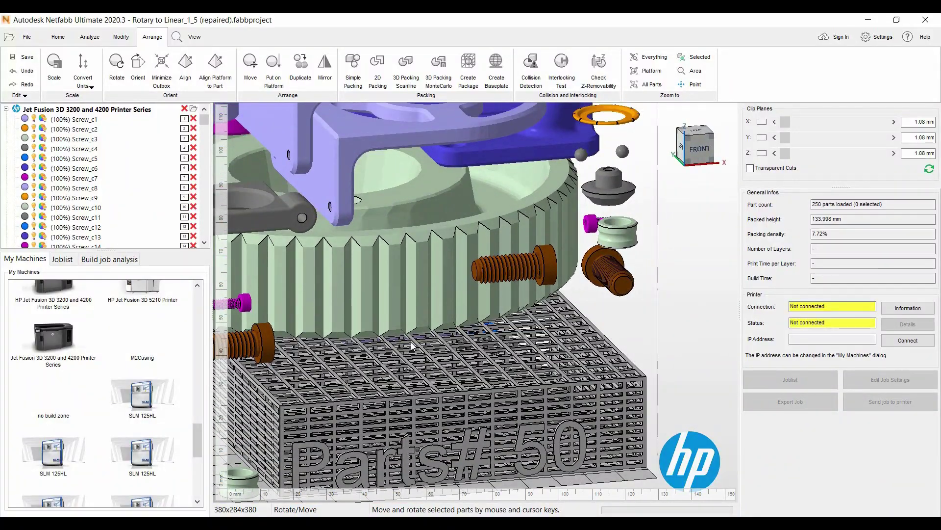
{"action": "middle_click_drag", "start_coordinate": [414, 347], "coordinate": [598, 292]}
{"action": "scroll", "coordinate": [599, 292], "scroll_direction": "down", "scroll_amount": 2}
{"action": "scroll", "coordinate": [599, 293], "scroll_direction": "down", "scroll_amount": 6}
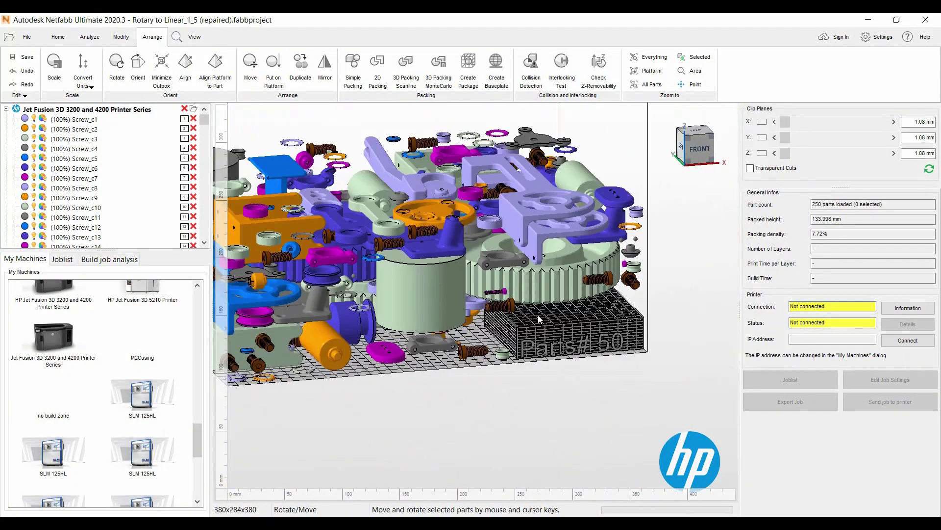
{"action": "left_click", "coordinate": [22, 71]}
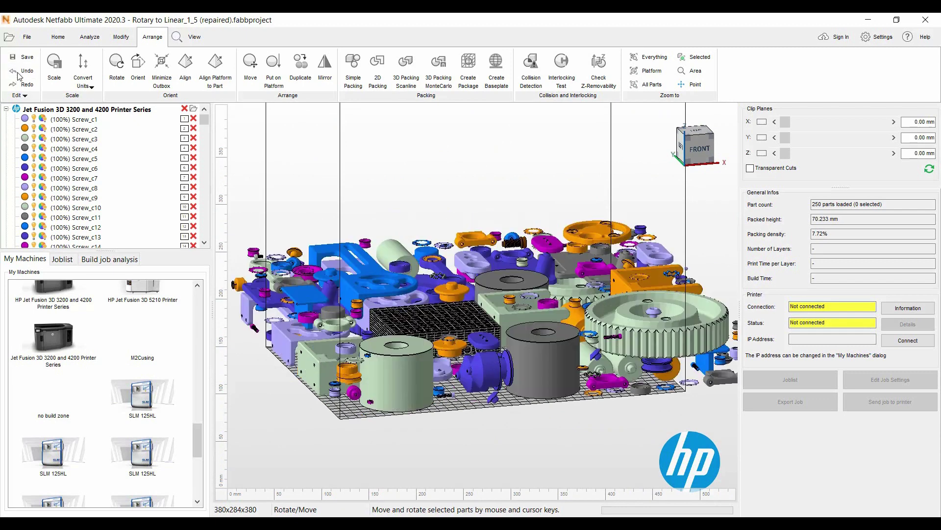
- Select Screw_c1 through Cage in the parts tree, 49 parts in all
{"action": "left_click", "coordinate": [76, 120]}
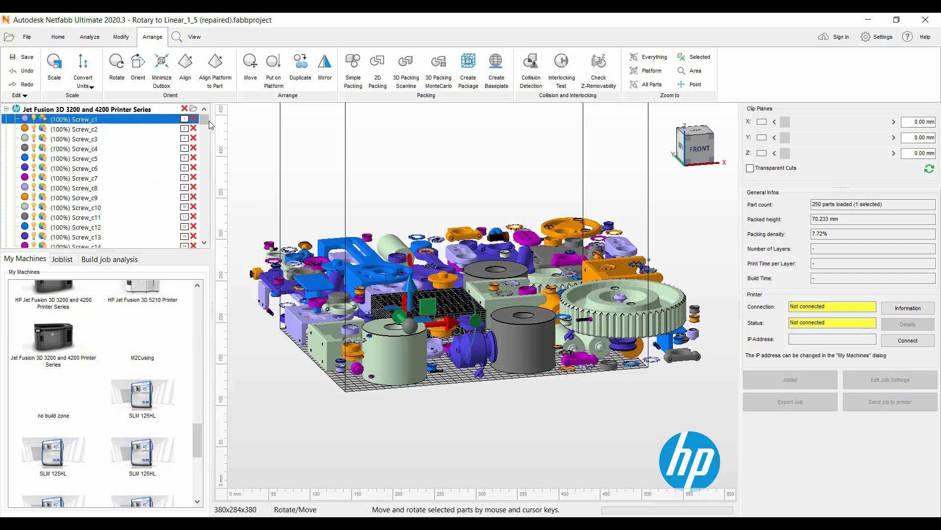
{"action": "left_click_drag", "start_coordinate": [209, 121], "coordinate": [209, 135]}
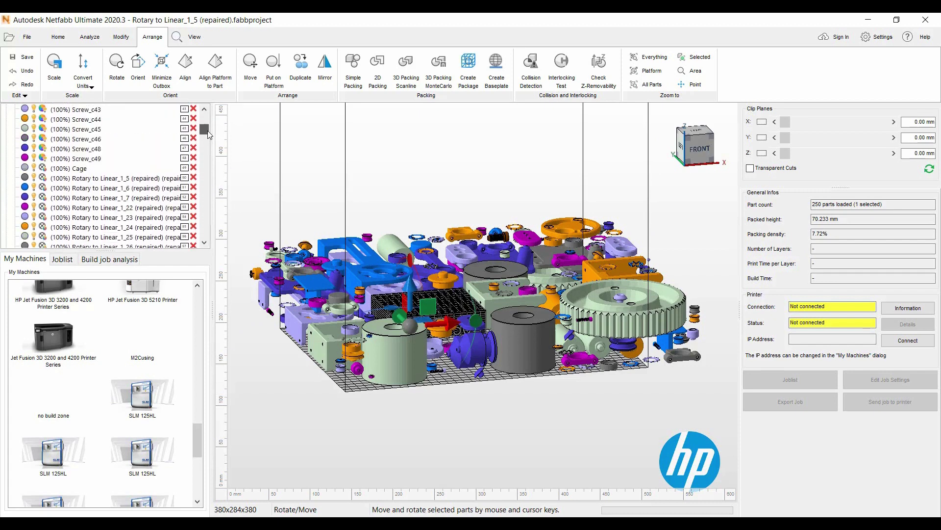
{"action": "left_click", "coordinate": [69, 168], "text": "shift"}
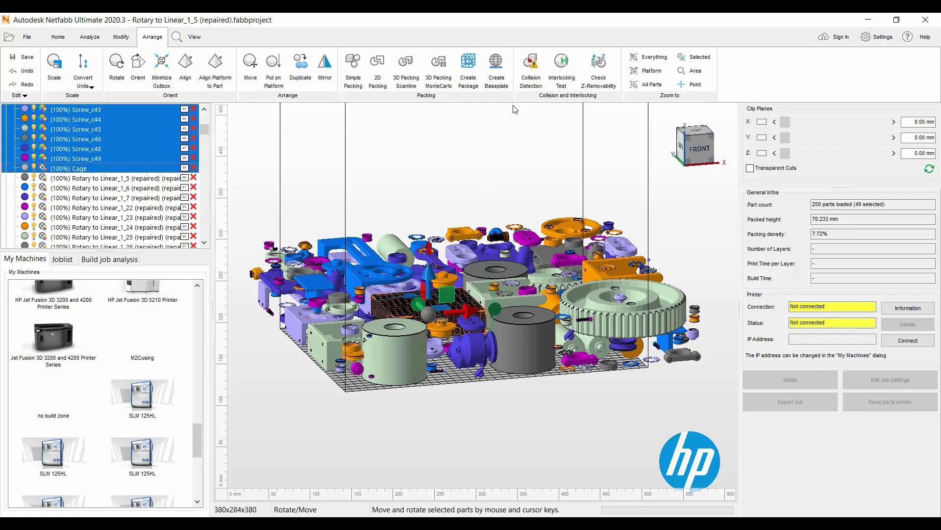
- From the top view, drag the cage and screws toward the platform centre, then open MonteCarlo packing settings
{"action": "left_click", "coordinate": [698, 139]}
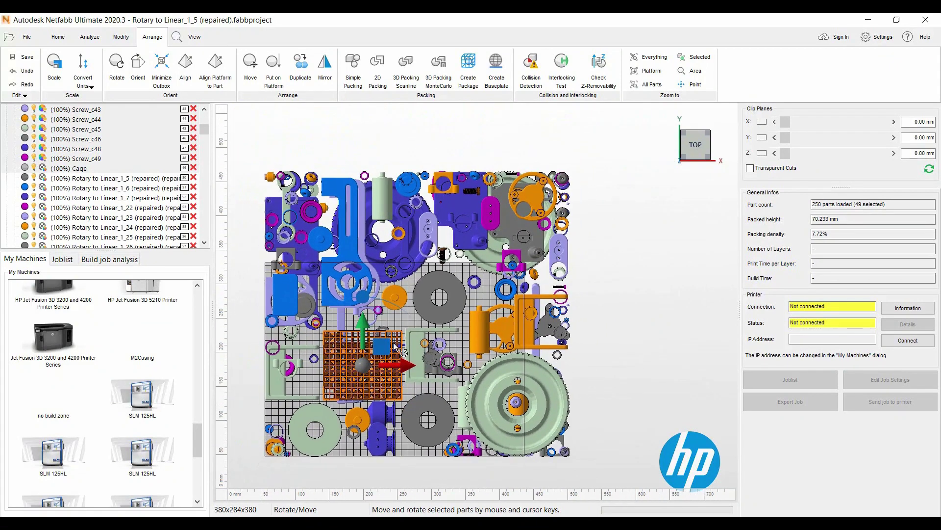
{"action": "left_click_drag", "start_coordinate": [395, 346], "coordinate": [417, 343]}
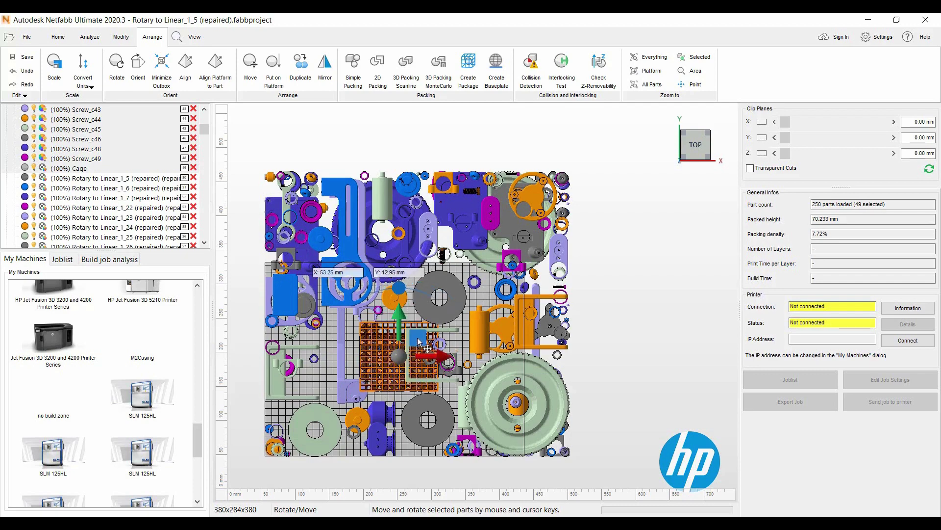
{"action": "right_click_drag", "start_coordinate": [418, 343], "coordinate": [424, 371]}
{"action": "middle_click_drag", "start_coordinate": [424, 371], "coordinate": [457, 312]}
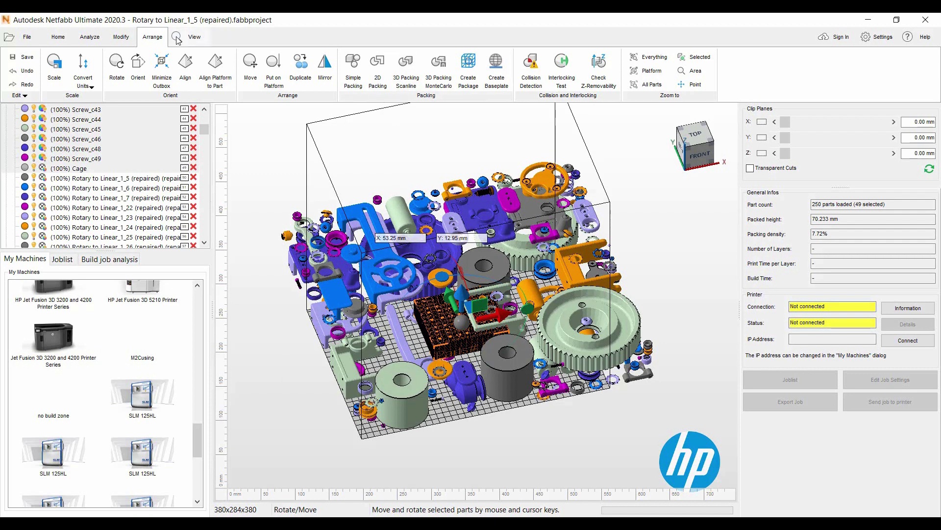
{"action": "left_click", "coordinate": [438, 65]}
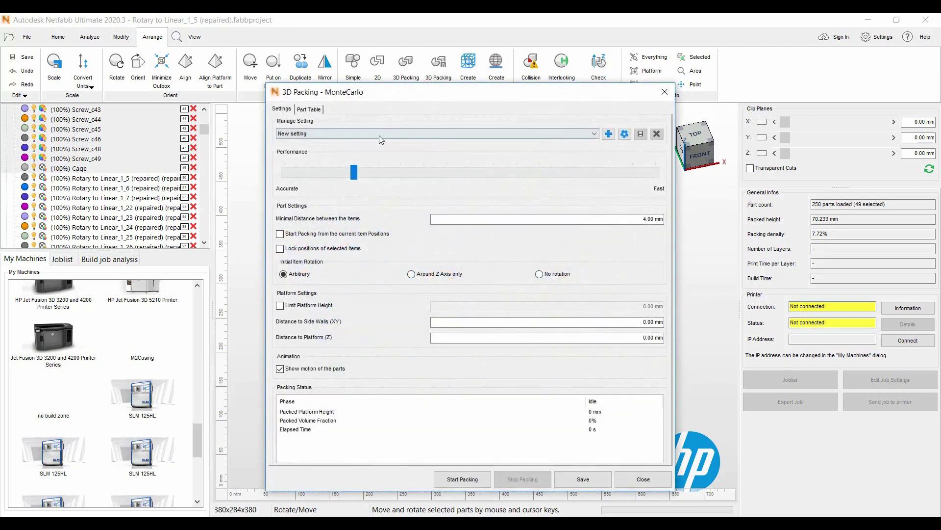
- Pack the other parts with 'Lock positions of selected items' ticked for the cage group
{"action": "left_click_drag", "start_coordinate": [396, 95], "coordinate": [721, 22]}
{"action": "left_click", "coordinate": [608, 179]}
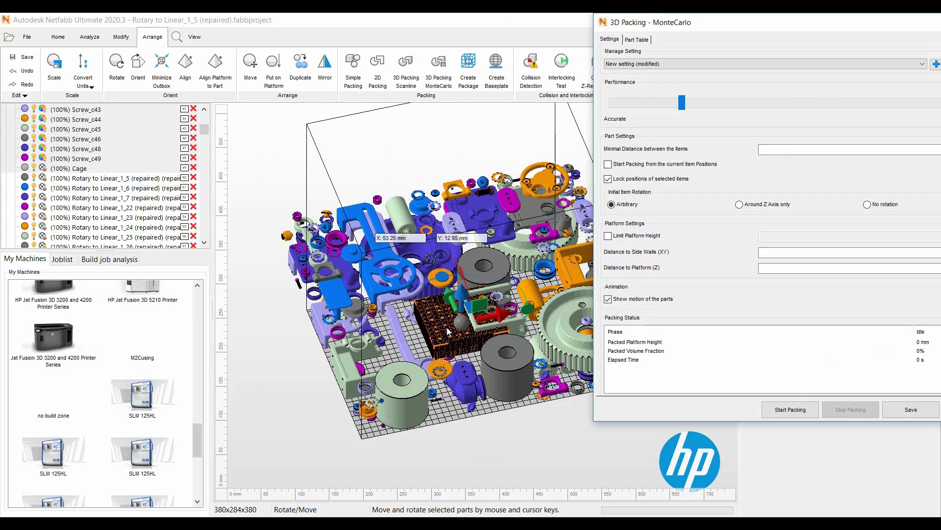
{"action": "left_click", "coordinate": [790, 410]}
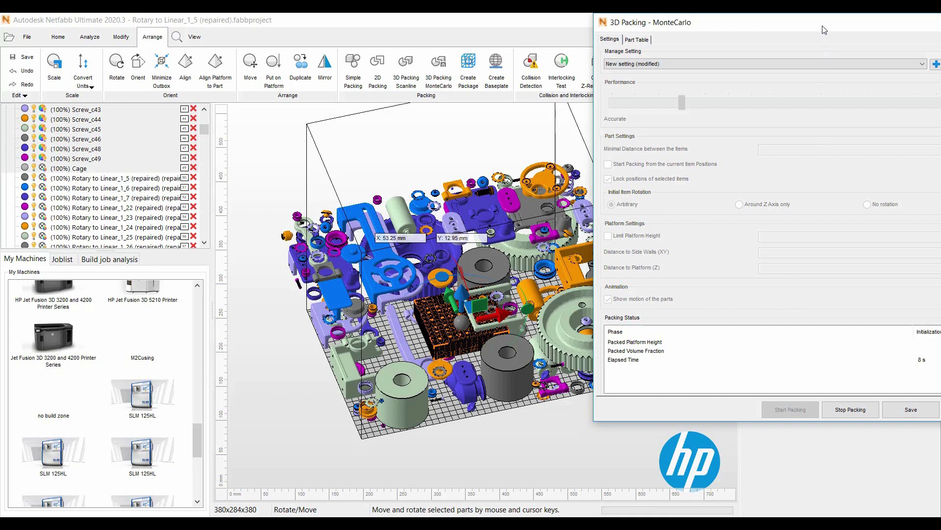
- Close the packing window once packing halts at 151.4 mm
{"action": "mouse_move", "coordinate": [825, 30]}
{"action": "left_mouse_down"}
{"action": "mouse_move", "coordinate": [779, 28]}
{"action": "mouse_move", "coordinate": [810, 25]}
{"action": "left_mouse_up"}
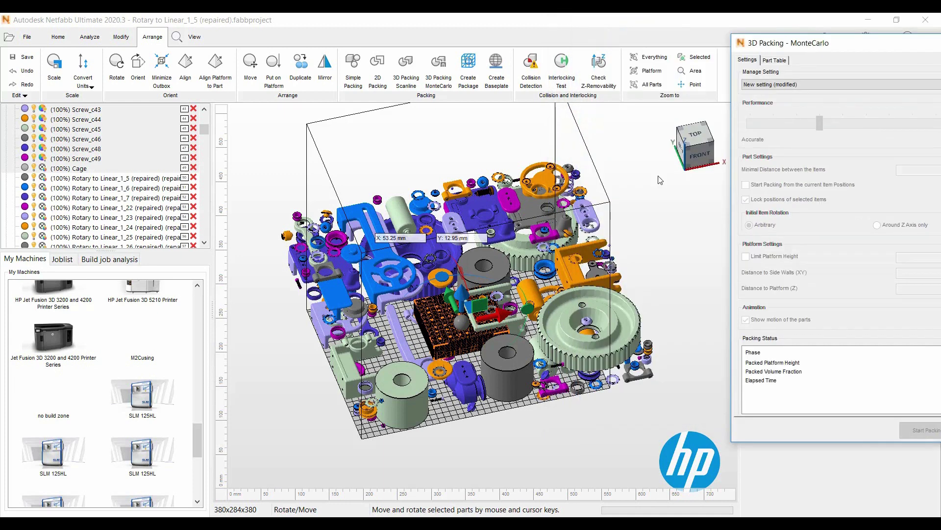
{"action": "key", "text": "ctrl+z"}
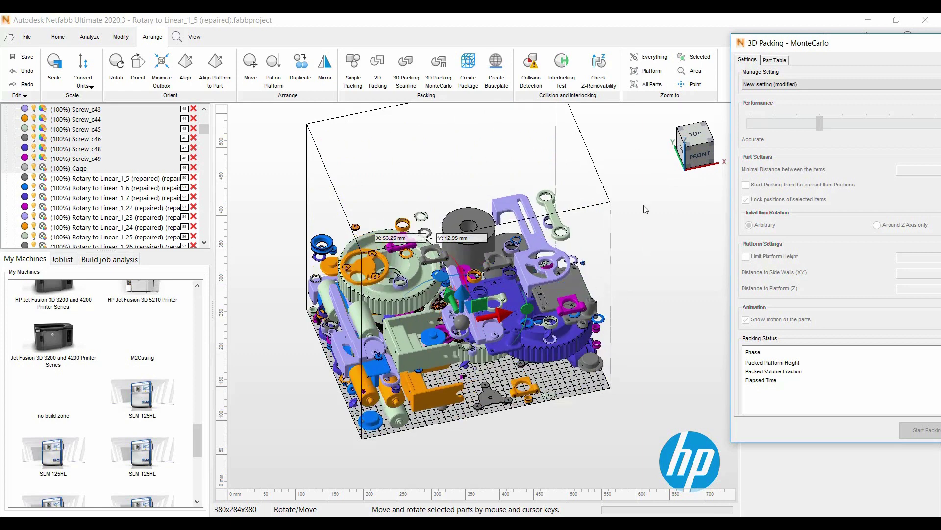
{"action": "left_click_drag", "start_coordinate": [884, 44], "coordinate": [678, 39]}
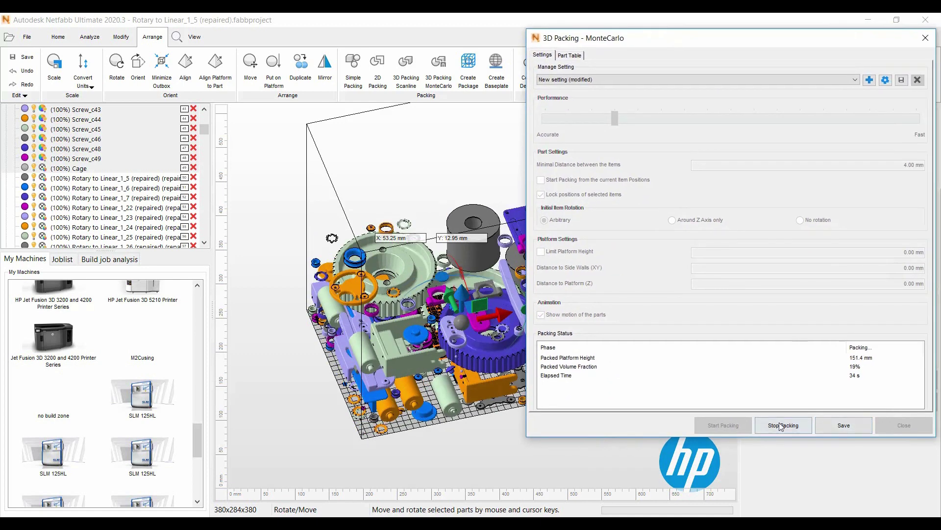
{"action": "left_click", "coordinate": [926, 38]}
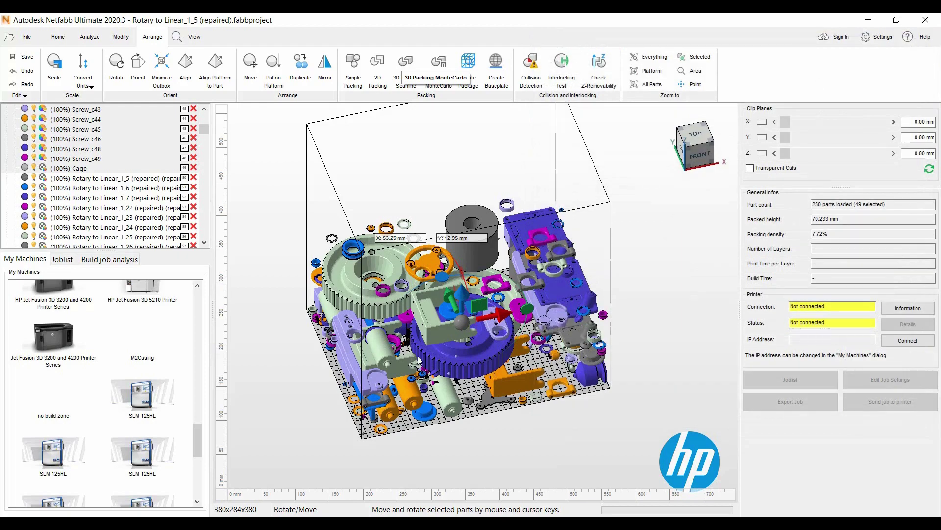
{"action": "right_click_drag", "start_coordinate": [419, 361], "coordinate": [444, 400]}
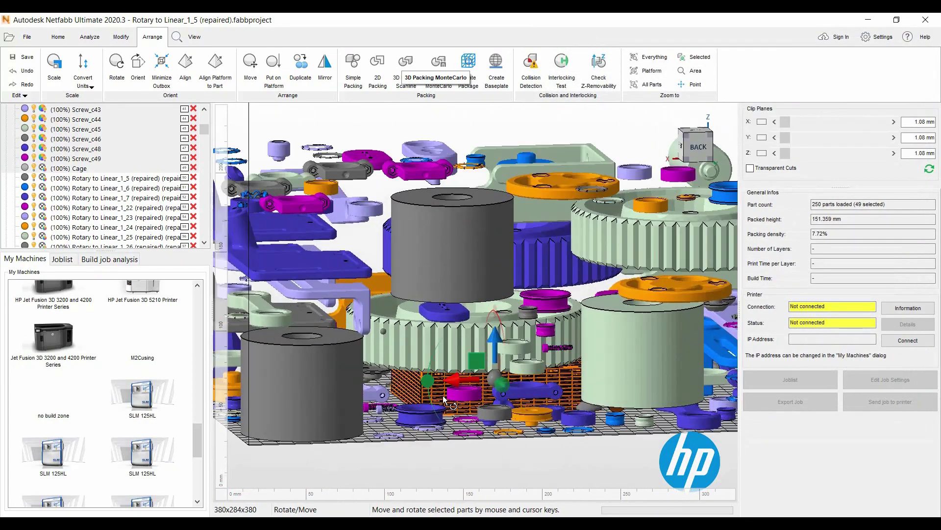
{"action": "scroll", "coordinate": [444, 399], "scroll_direction": "up", "scroll_amount": 10}
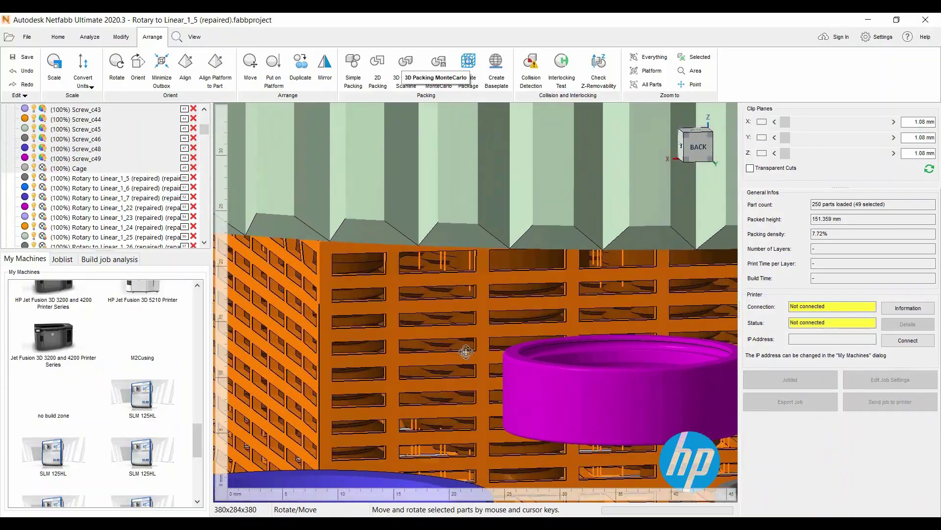
{"action": "right_click_drag", "start_coordinate": [466, 352], "coordinate": [454, 301]}
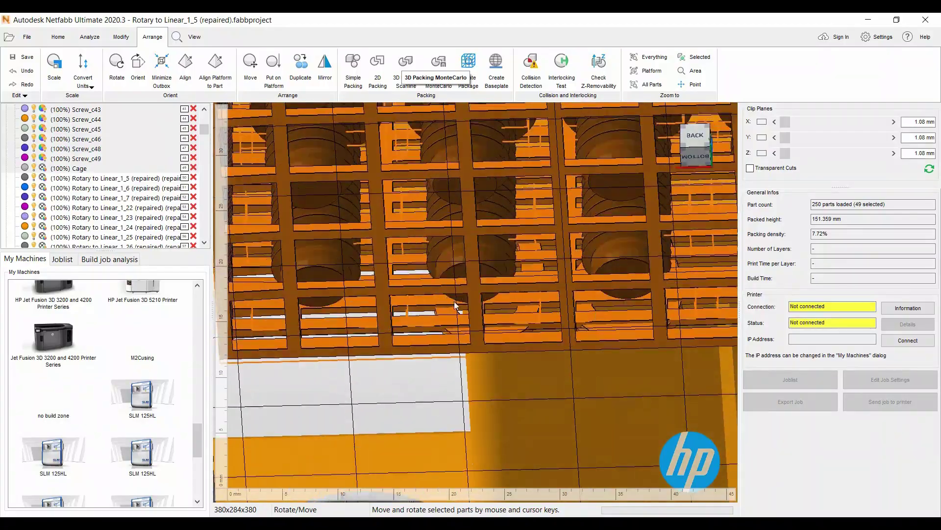
{"action": "scroll", "coordinate": [512, 355], "scroll_direction": "down", "scroll_amount": 8}
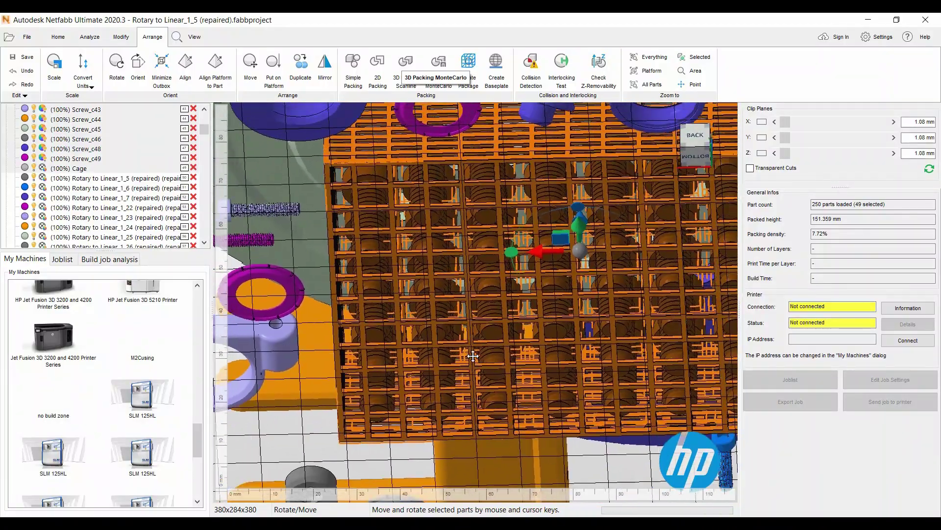
{"action": "scroll", "coordinate": [472, 356], "scroll_direction": "down", "scroll_amount": 6}
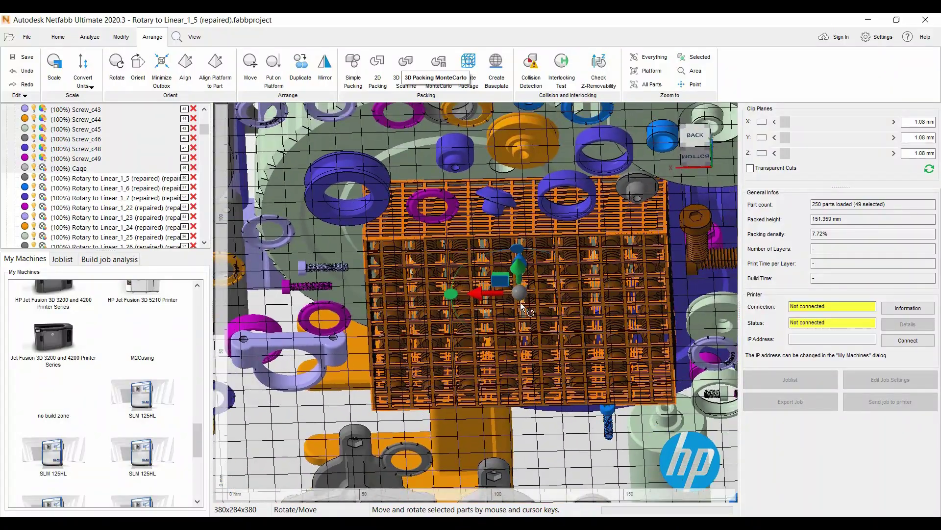
{"action": "key", "text": "Home"}
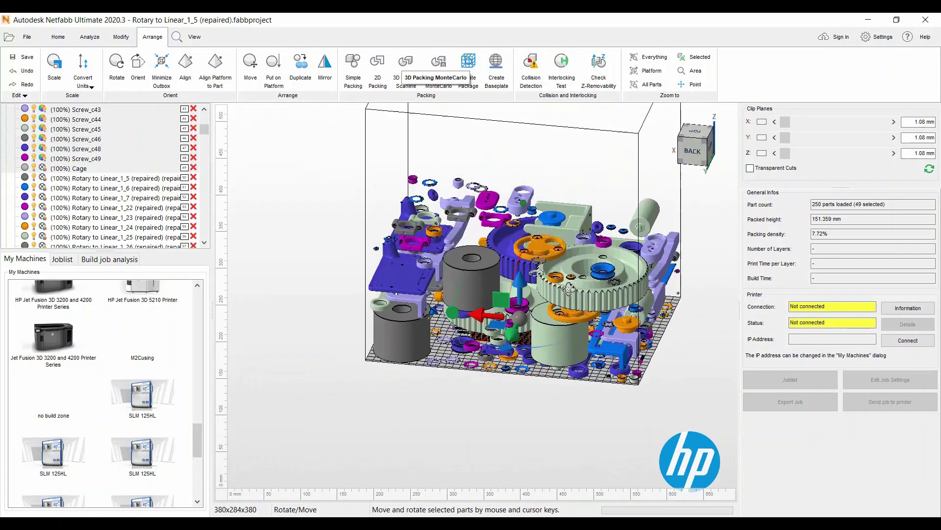
{"action": "right_click_drag", "start_coordinate": [569, 289], "coordinate": [564, 298]}
{"action": "scroll", "coordinate": [534, 289], "scroll_direction": "down", "scroll_amount": 3}
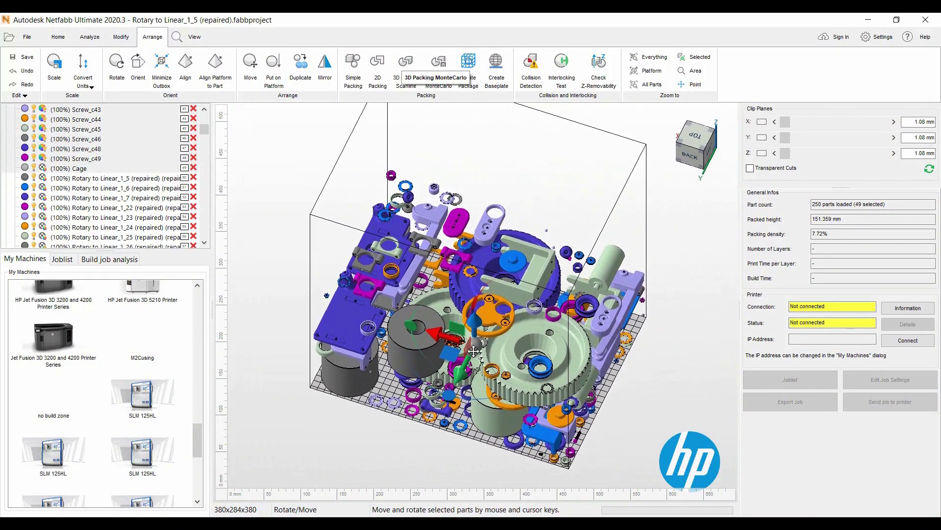
{"action": "right_click_drag", "start_coordinate": [543, 337], "coordinate": [514, 334]}
{"action": "middle_click_drag", "start_coordinate": [513, 335], "coordinate": [516, 343]}
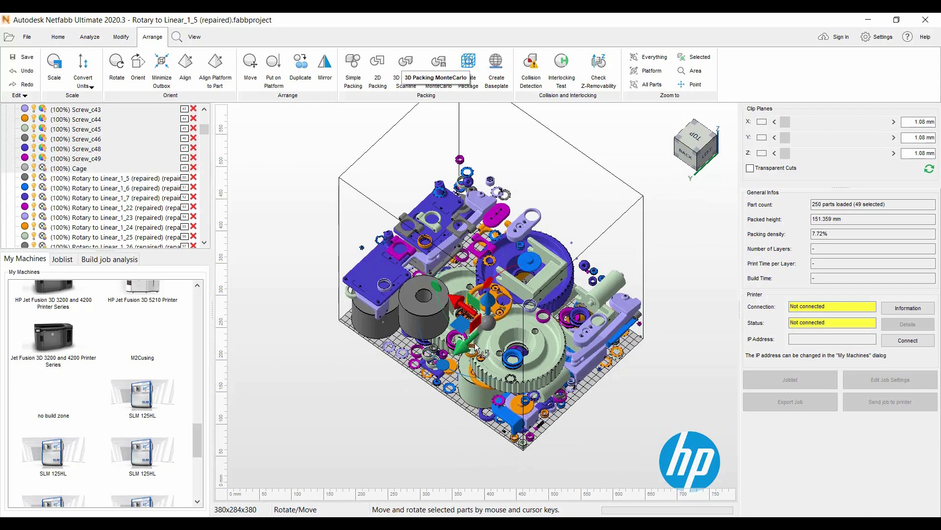
{"action": "right_click_drag", "start_coordinate": [474, 346], "coordinate": [588, 365]}
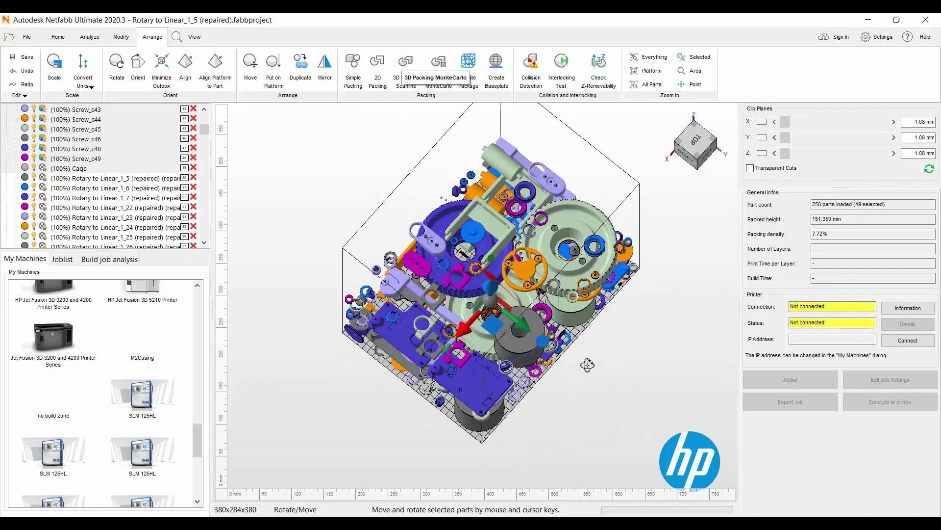